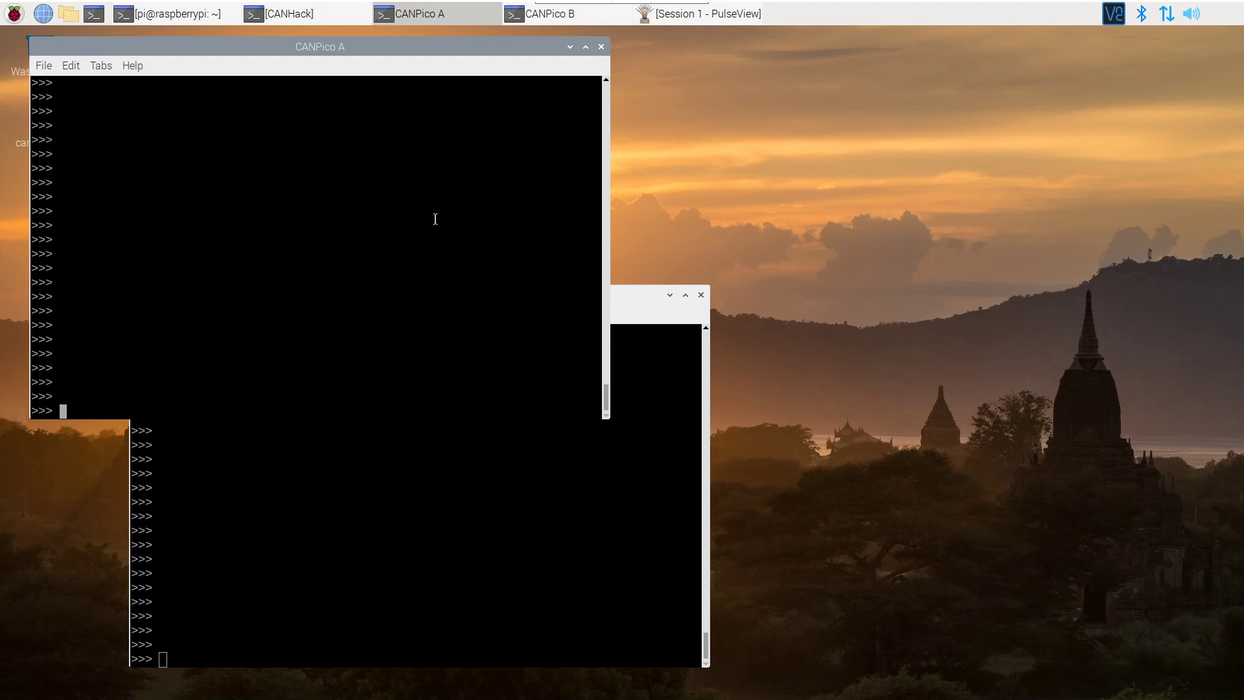
Print the frame f in both the CANPico A and CANPico B REPLs.
{"action": "type", "text": "f"}
{"action": "key", "text": "Return"}
{"action": "left_click", "coordinate": [323, 554]}
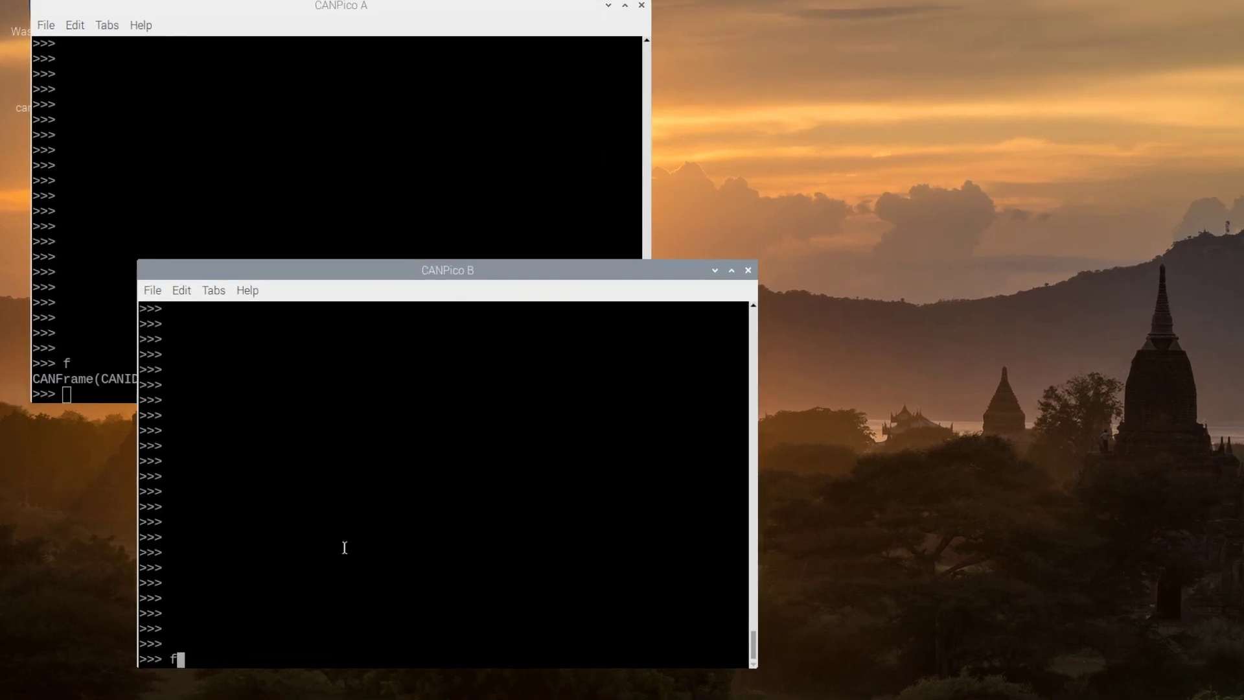
{"action": "type", "text": "f"}
{"action": "key", "text": "Return"}
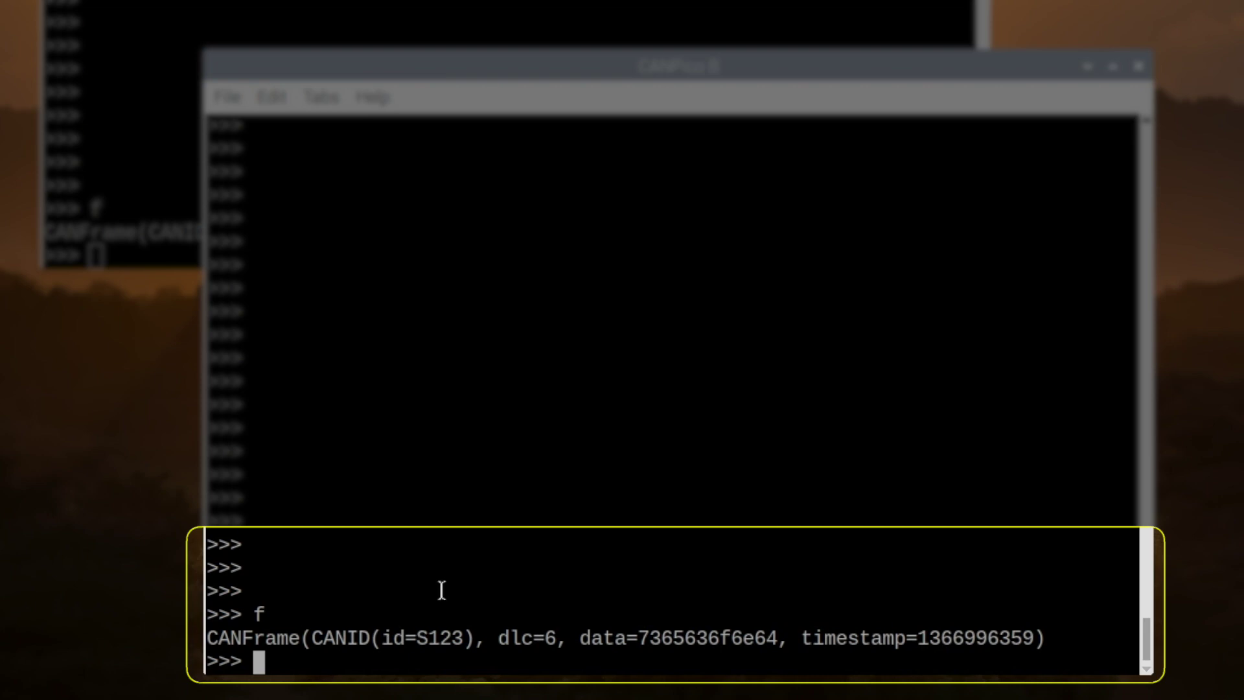
Run f.get_data() in CANPico B to show the payload b'second'.
{"action": "type", "text": "f.get_pa"}
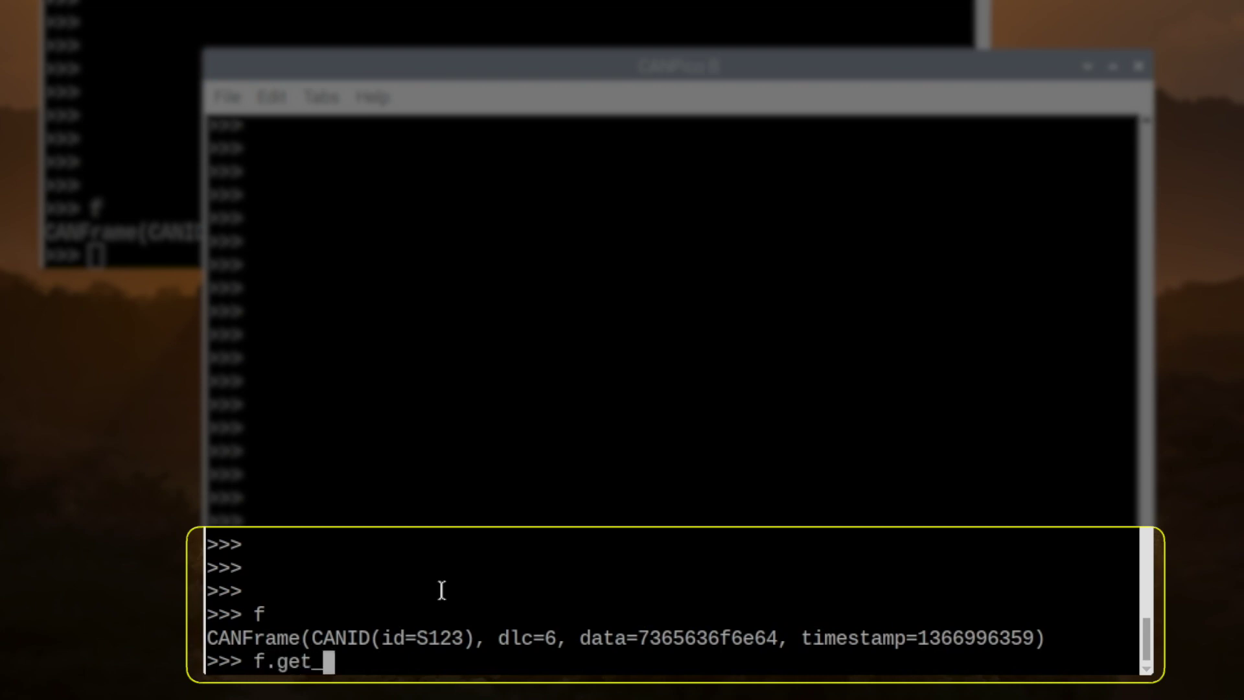
{"action": "key", "text": "BackSpace"}
{"action": "key", "text": "BackSpace"}
{"action": "type", "text": "data()"}
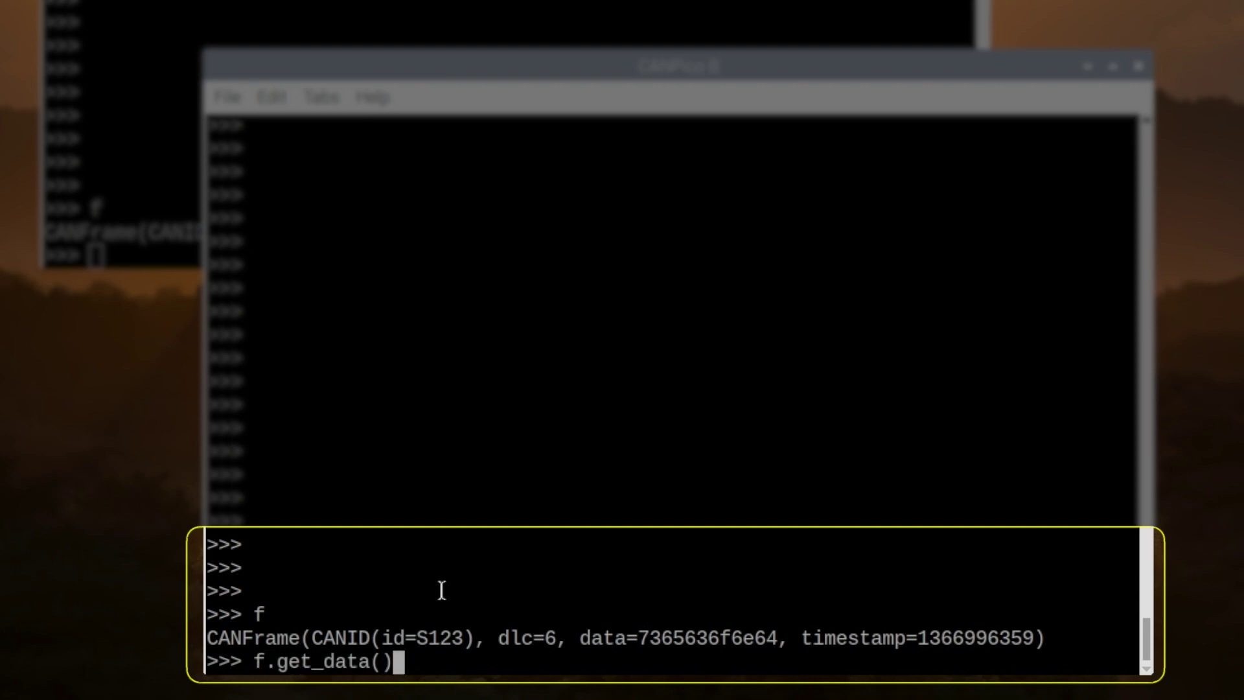
{"action": "key", "text": "Return"}
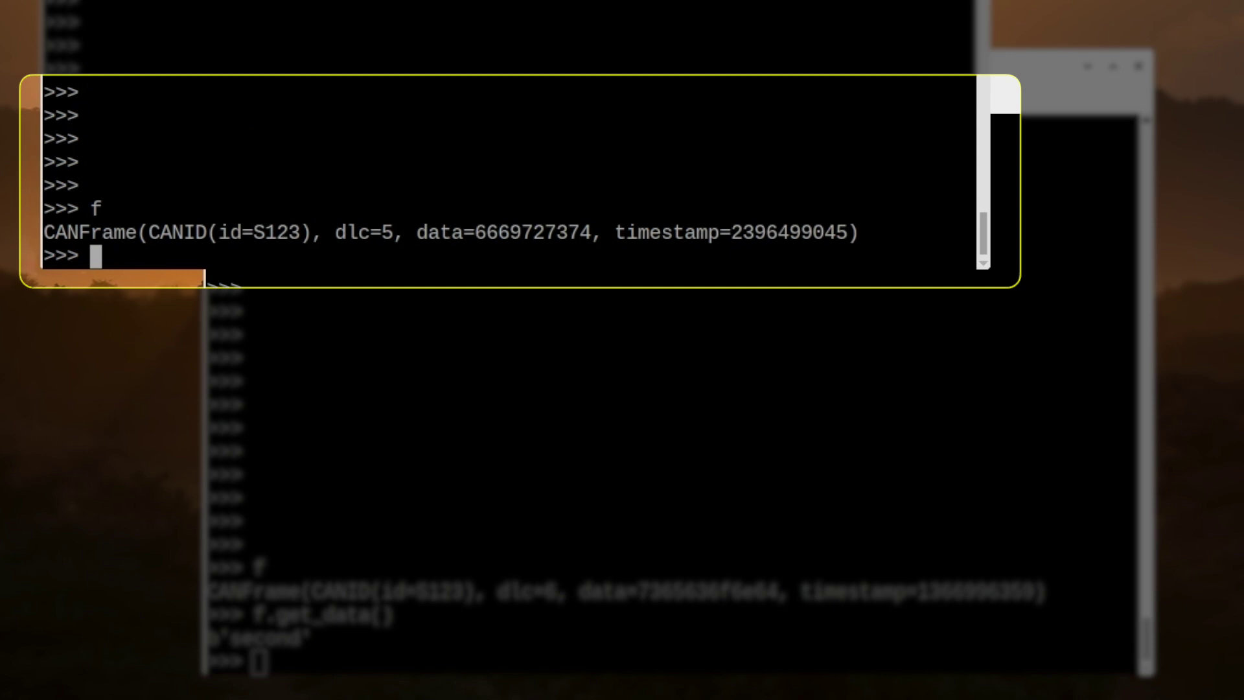
Run f.get_data() in CANPico A, using Tab completion, to show b'first'.
{"action": "type", "text": "f.get_d"}
{"action": "key", "text": "Tab"}
{"action": "key", "text": "Tab"}
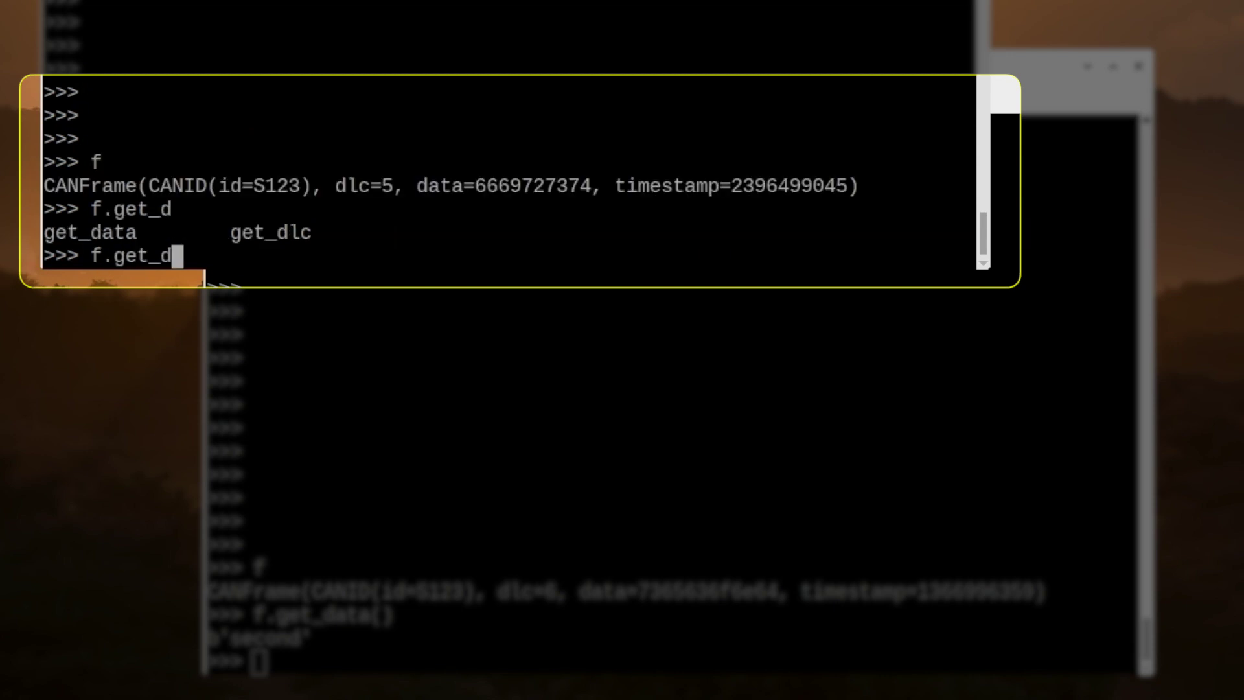
{"action": "type", "text": "ata()"}
{"action": "key", "text": "Return"}
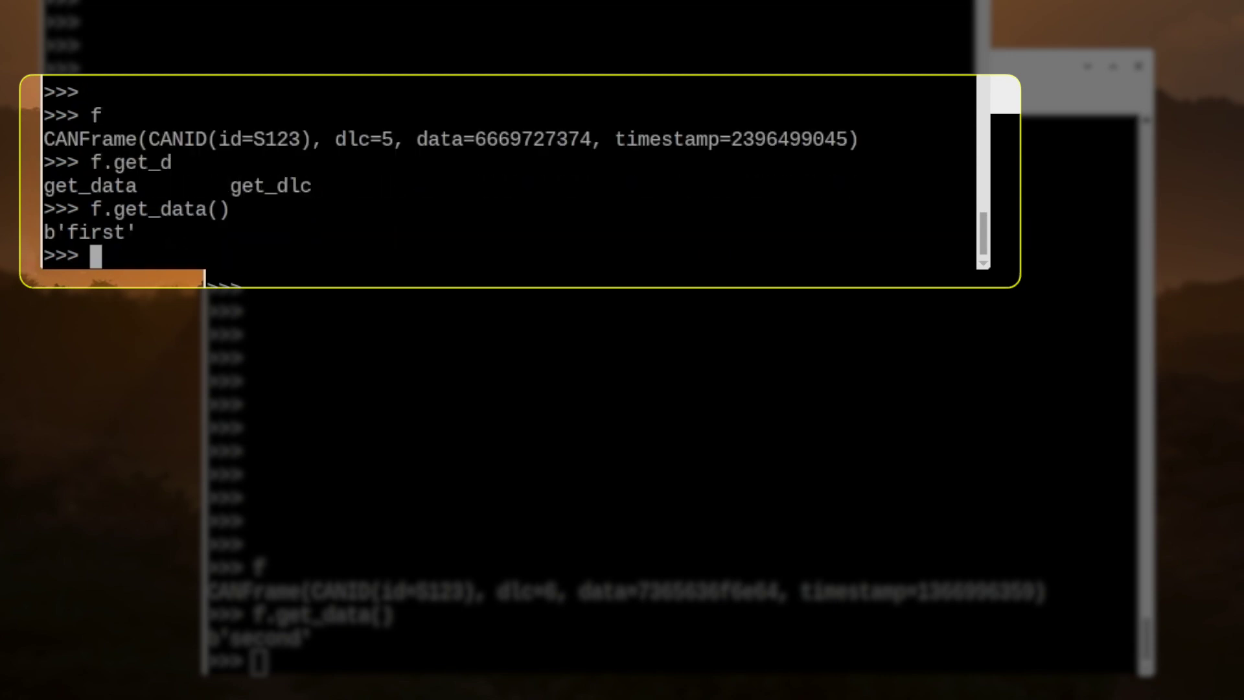
Point out the dlc value of 5, then type c.send_frames(sync_frames + [f]) without running it.
{"action": "double_click", "coordinate": [388, 133]}
{"action": "left_click", "coordinate": [336, 188]}
{"action": "type", "text": "c.se"}
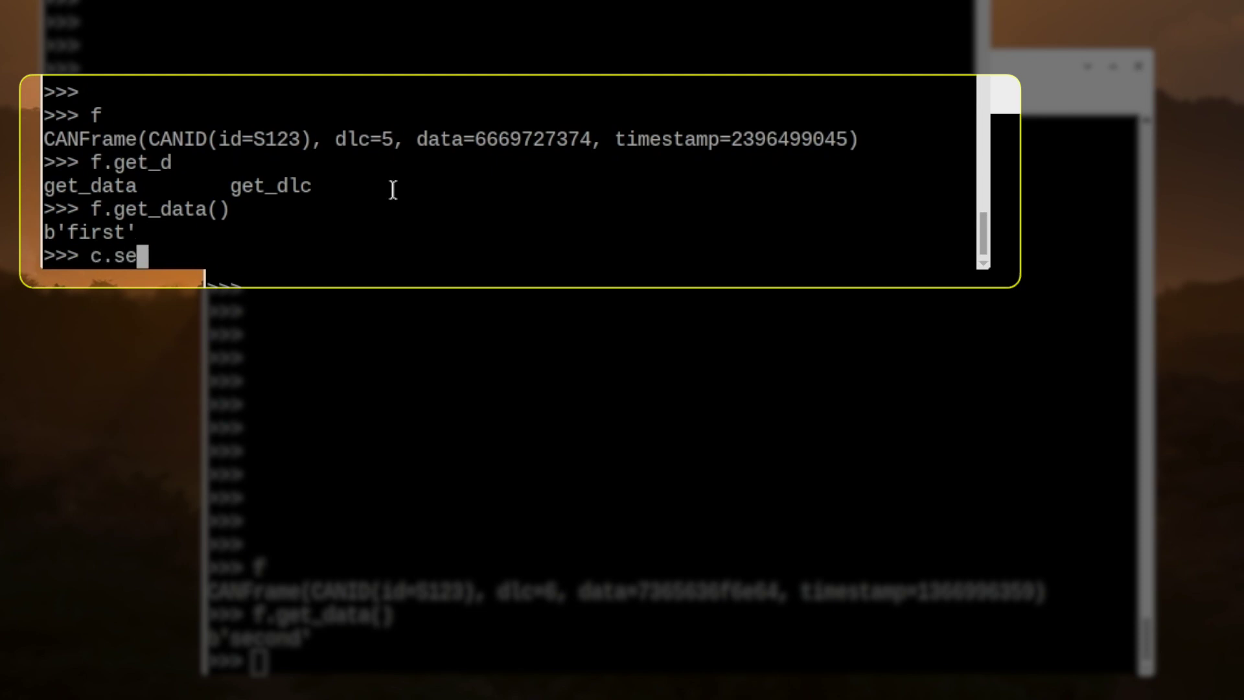
{"action": "type", "text": "nd_frames("}
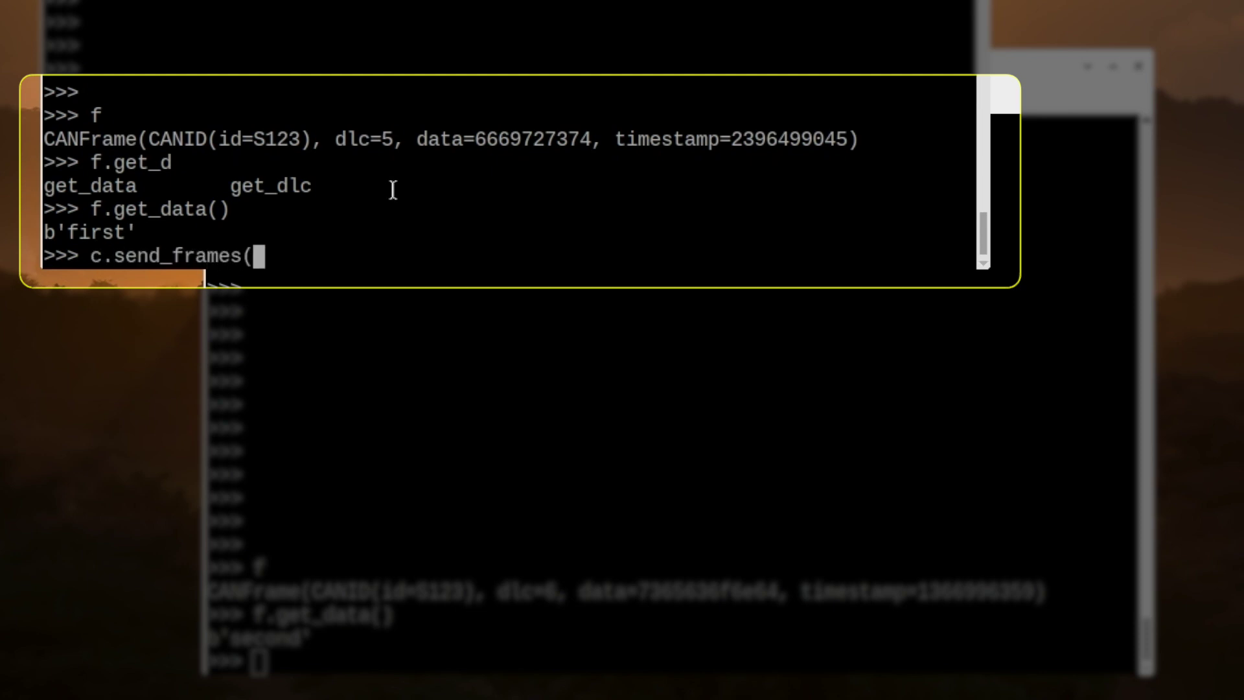
{"action": "type", "text": "sync_frames"}
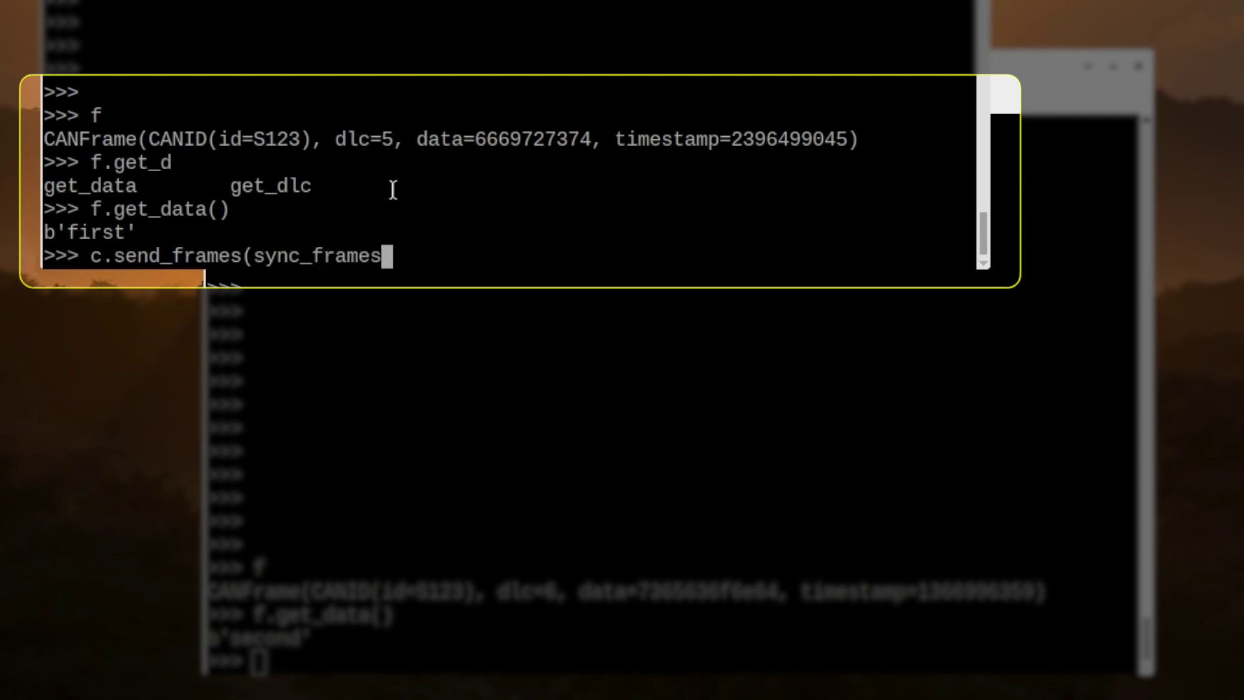
{"action": "type", "text": " + [f]"}
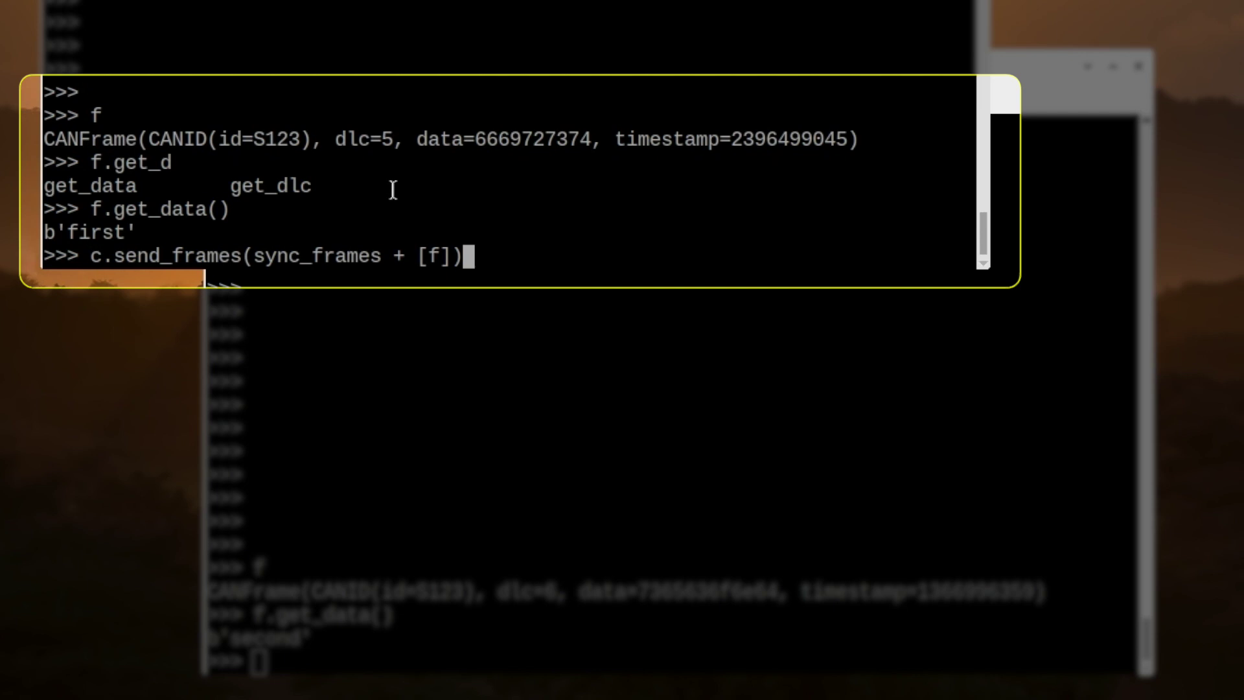
In CANPico B, type cp.sync_send_frame(f) at the prompt without running it.
{"action": "left_click", "coordinate": [448, 321]}
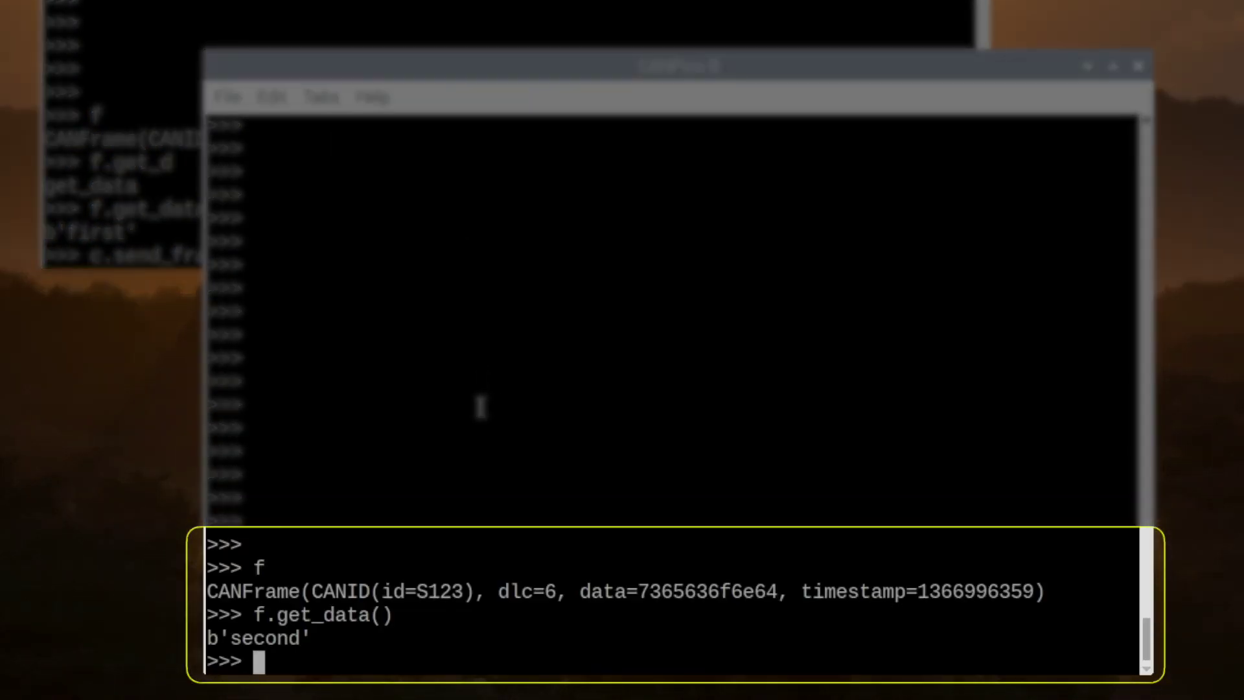
{"action": "type", "text": "cp.send_sy"}
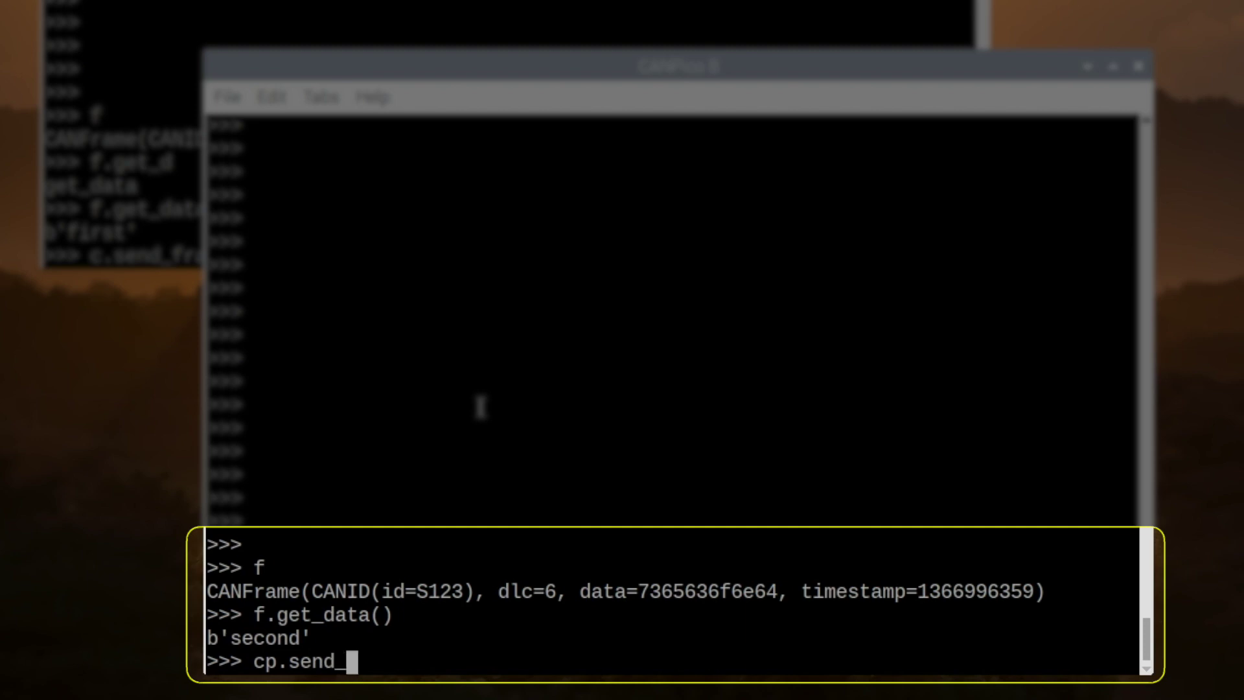
{"action": "key", "text": "BackSpace"}
{"action": "key", "text": "BackSpace"}
{"action": "key", "text": "BackSpace"}
{"action": "key", "text": "BackSpace"}
{"action": "key", "text": "BackSpace"}
{"action": "key", "text": "BackSpace"}
{"action": "type", "text": "y"}
{"action": "key", "text": "Tab"}
{"action": "type", "text": "(f)"}
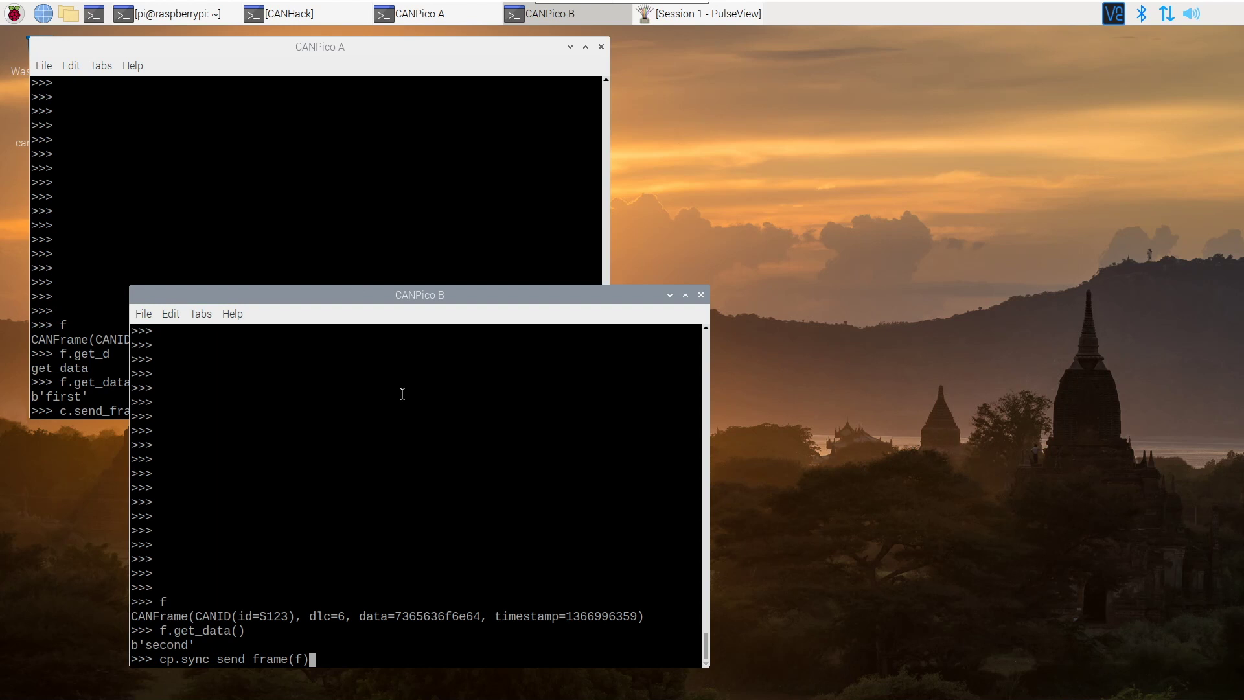
Start a PulseView capture, then run CANPico B's sync send and CANPico A's send_frames command.
{"action": "left_click", "coordinate": [685, 20]}
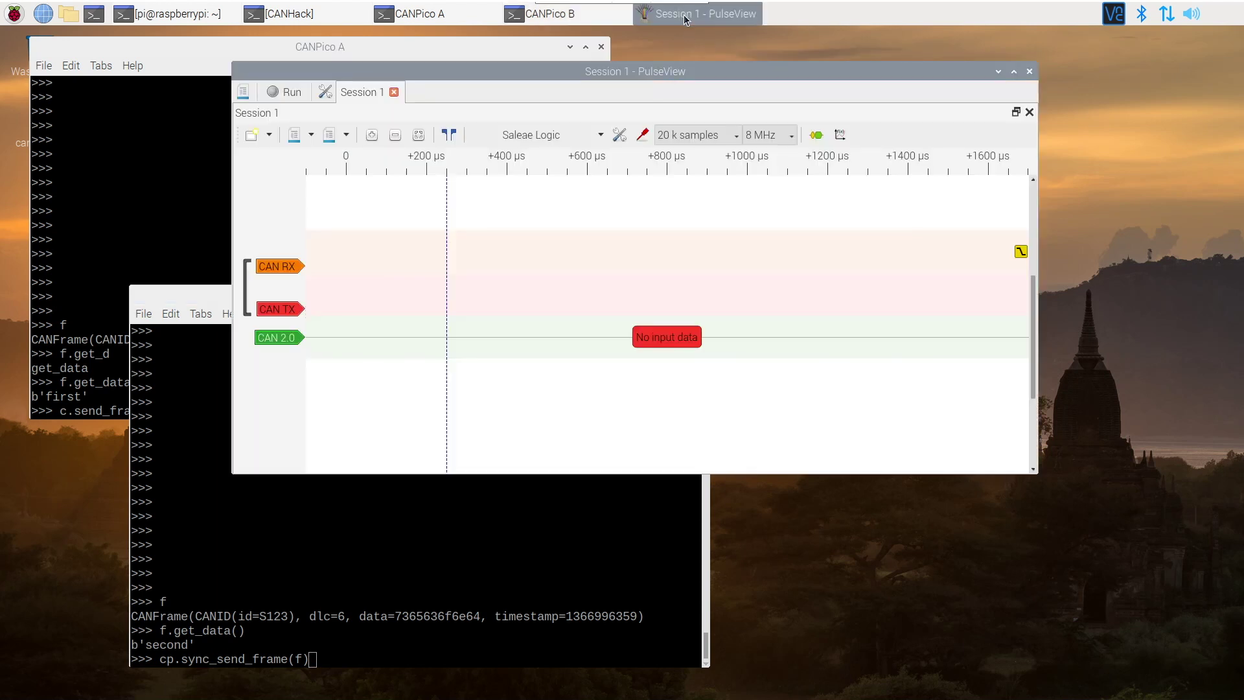
{"action": "left_click", "coordinate": [292, 93]}
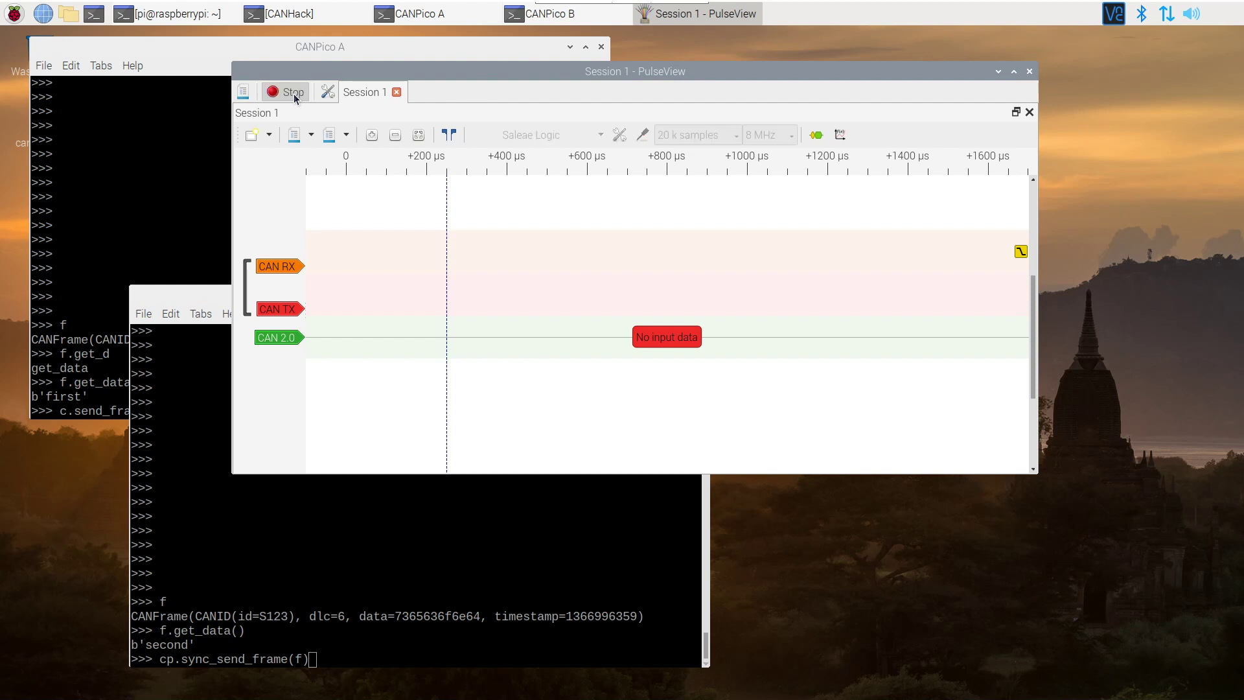
{"action": "left_click", "coordinate": [255, 508]}
{"action": "key", "text": "Return"}
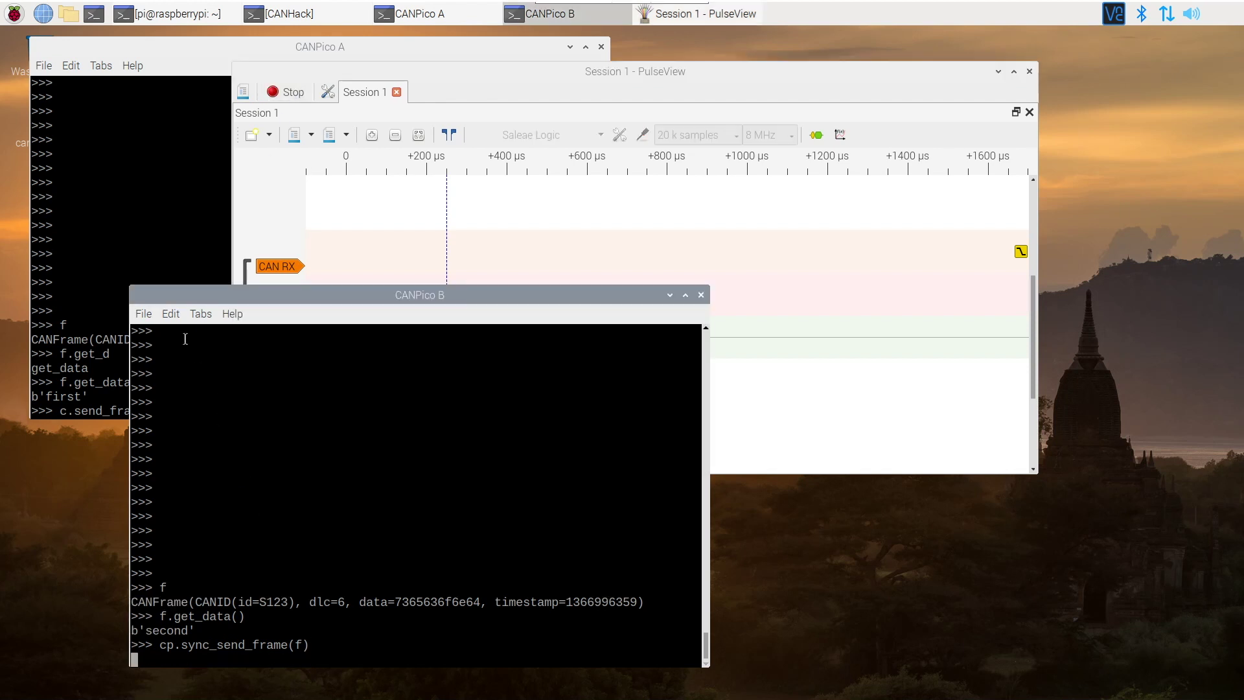
{"action": "left_click", "coordinate": [149, 224]}
{"action": "key", "text": "Return"}
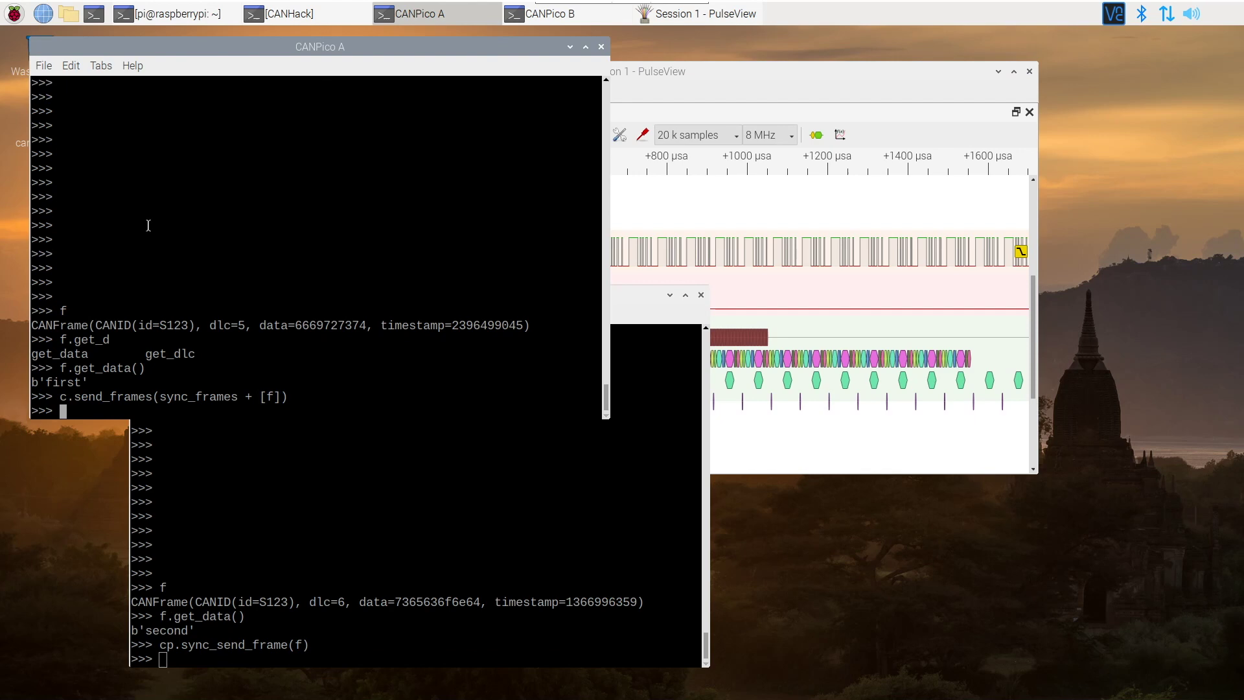
{"action": "left_click", "coordinate": [702, 71]}
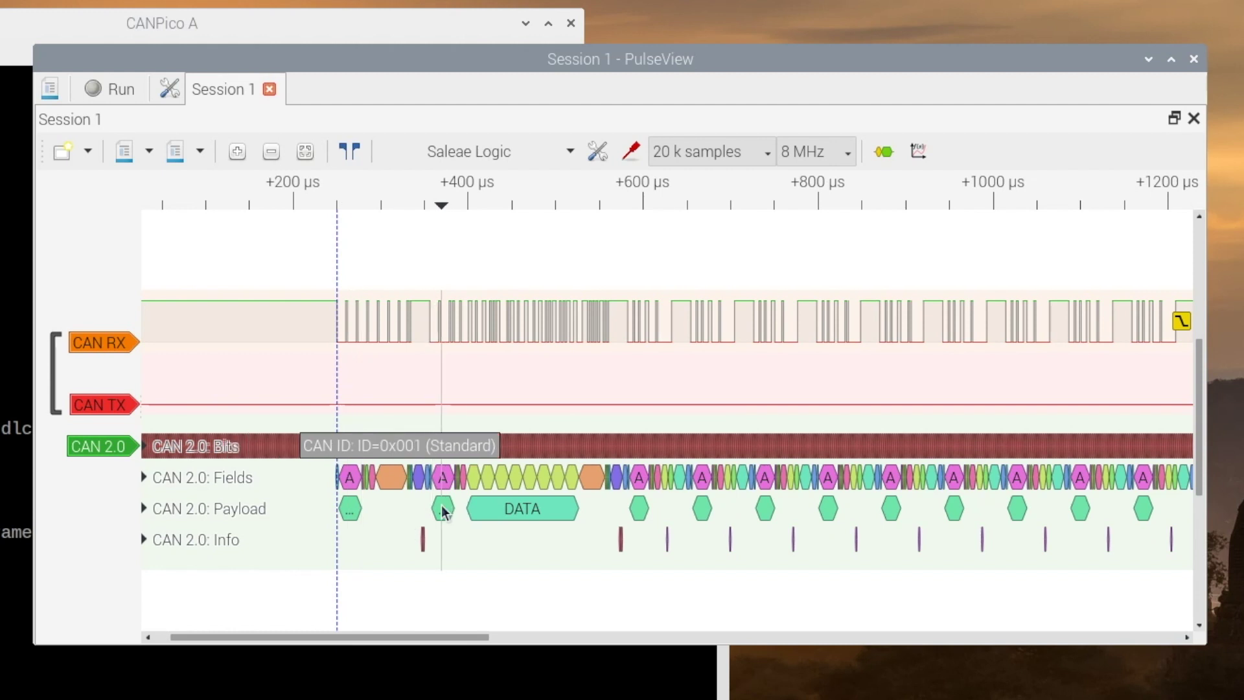
{"action": "mouse_move", "coordinate": [516, 509]}
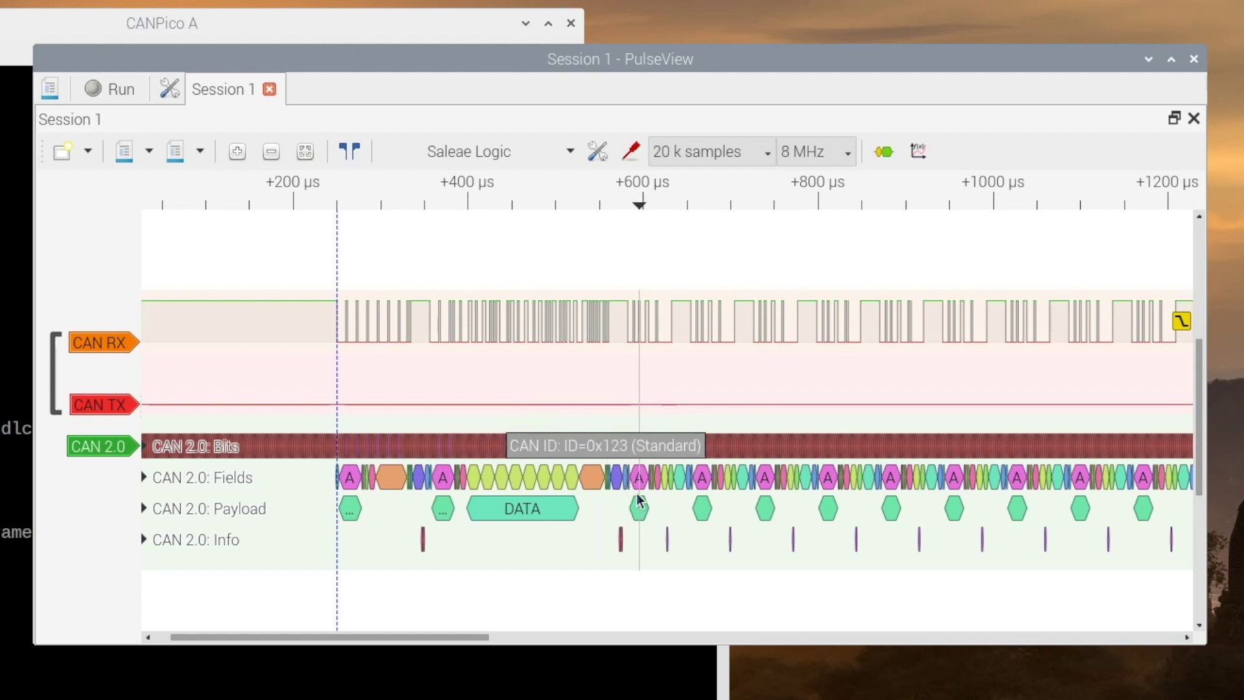
{"action": "scroll", "coordinate": [625, 418], "scroll_direction": "down", "scroll_amount": 1}
{"action": "scroll", "coordinate": [627, 394], "scroll_direction": "down", "scroll_amount": 2}
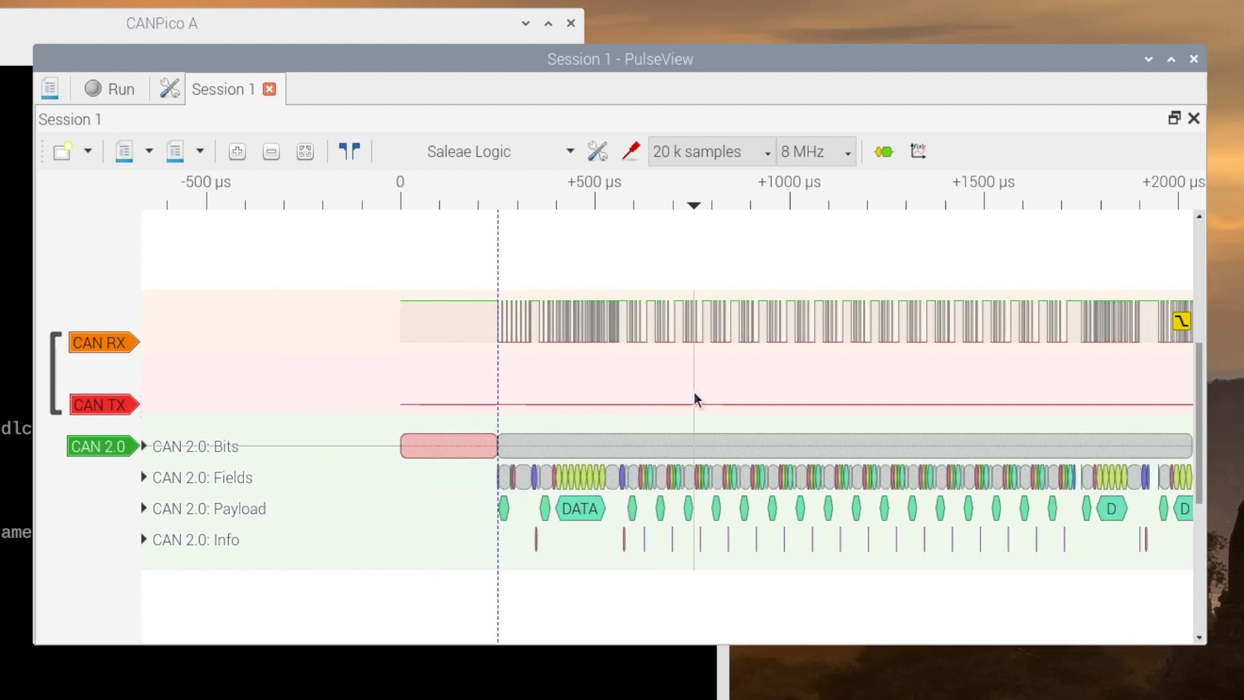
{"action": "scroll", "coordinate": [694, 395], "scroll_direction": "up", "scroll_amount": 1}
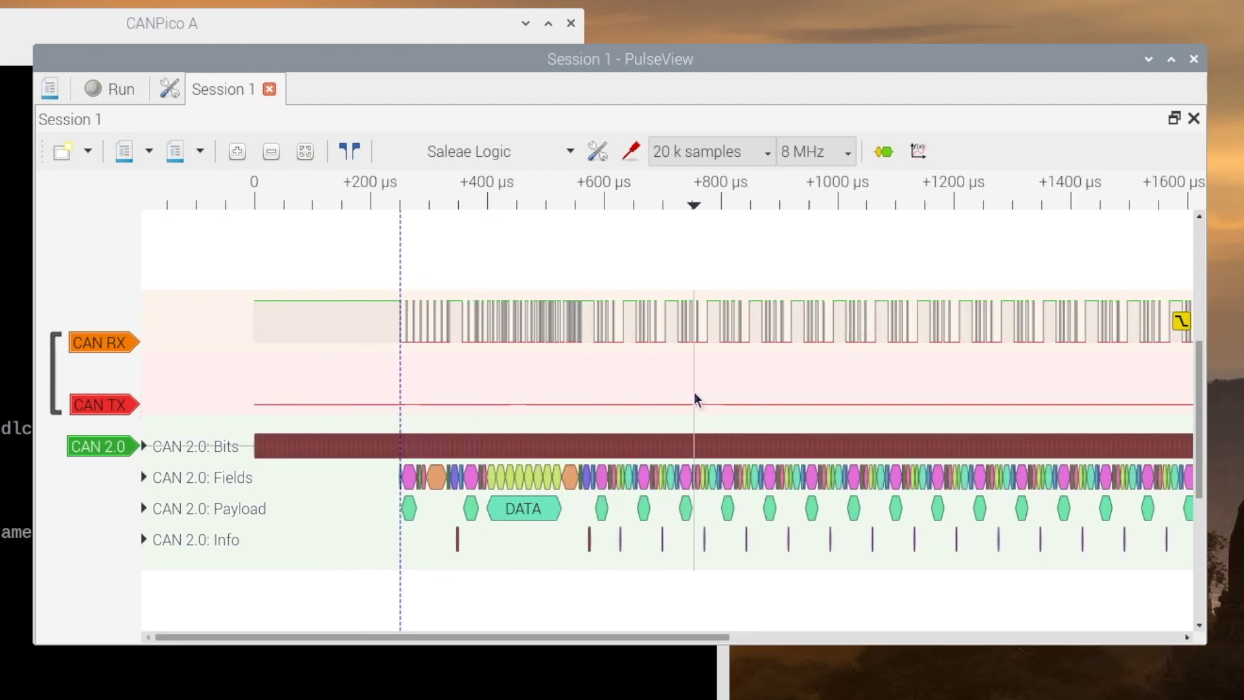
{"action": "mouse_move", "coordinate": [597, 509]}
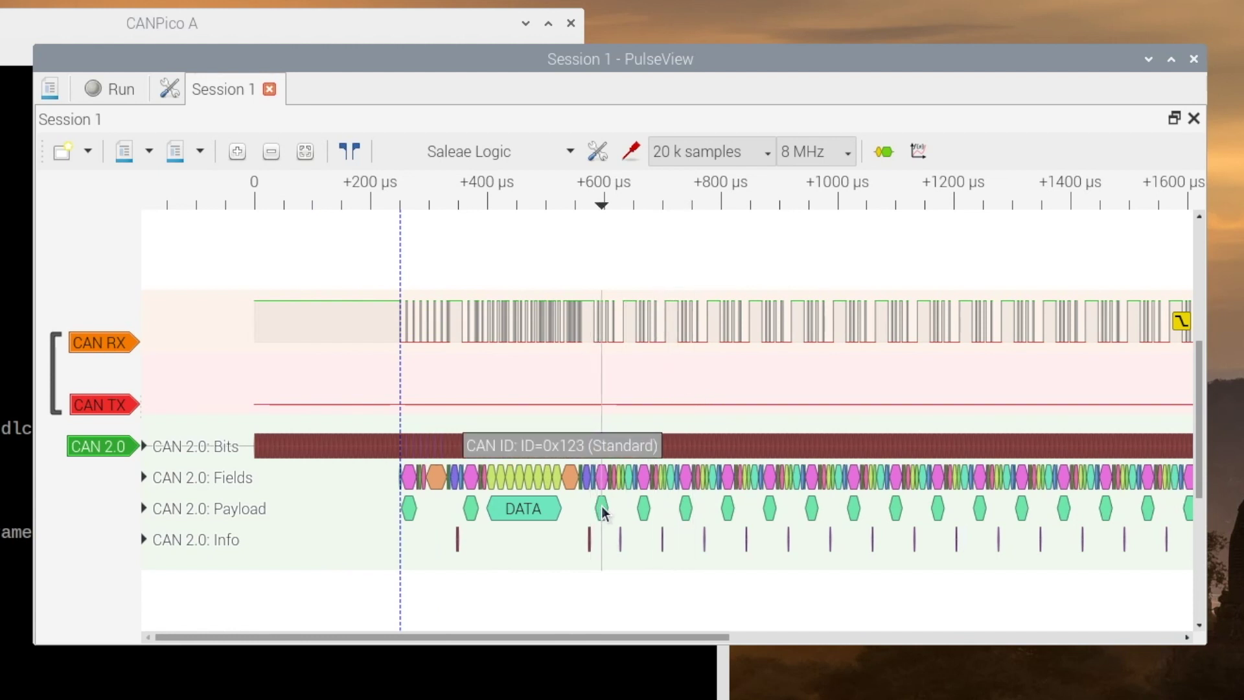
Pan and zoom the PulseView trace to around +1200–2200 µs, where data frames start repeating.
{"action": "scroll", "coordinate": [600, 512], "scroll_direction": "up", "scroll_amount": 1}
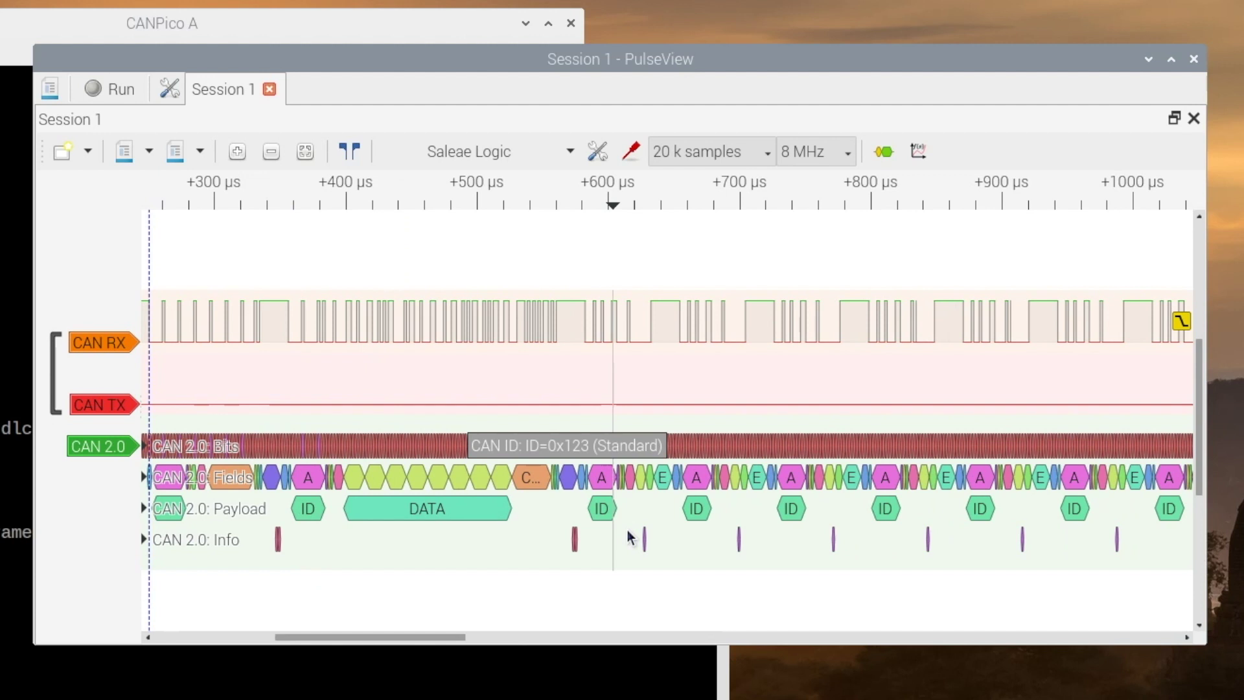
{"action": "mouse_move", "coordinate": [646, 539]}
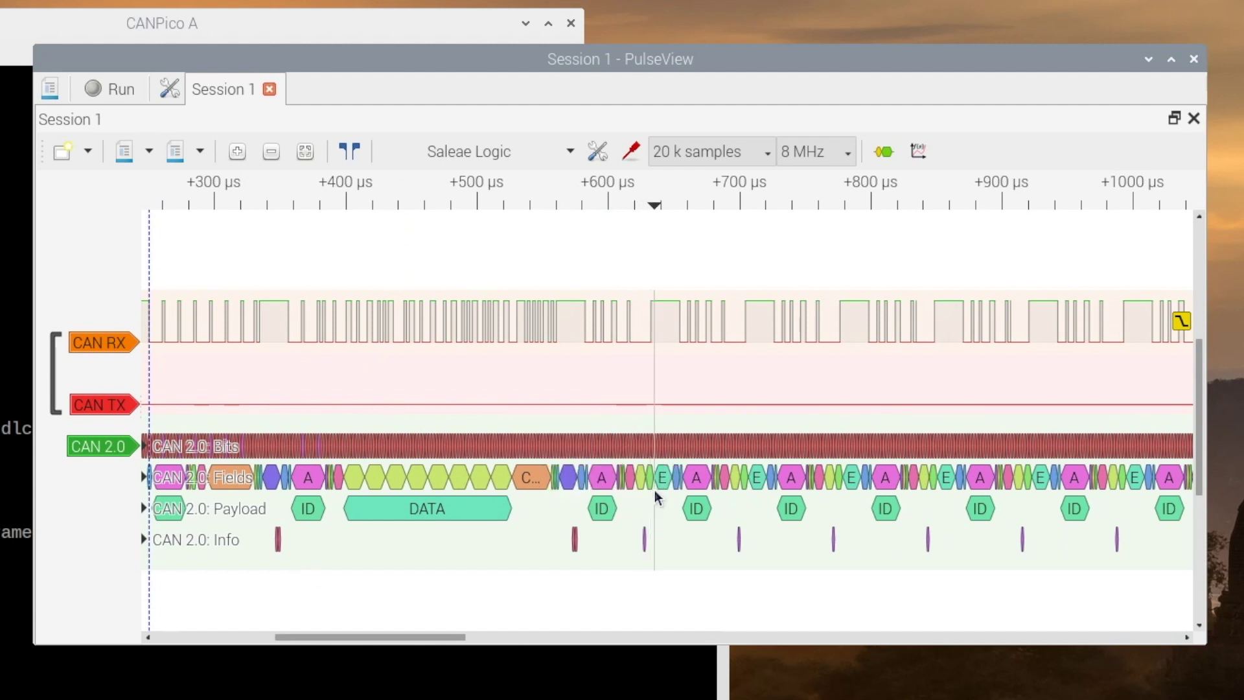
{"action": "scroll", "coordinate": [654, 490], "scroll_direction": "up", "scroll_amount": 1}
{"action": "scroll", "coordinate": [659, 477], "scroll_direction": "up", "scroll_amount": 1}
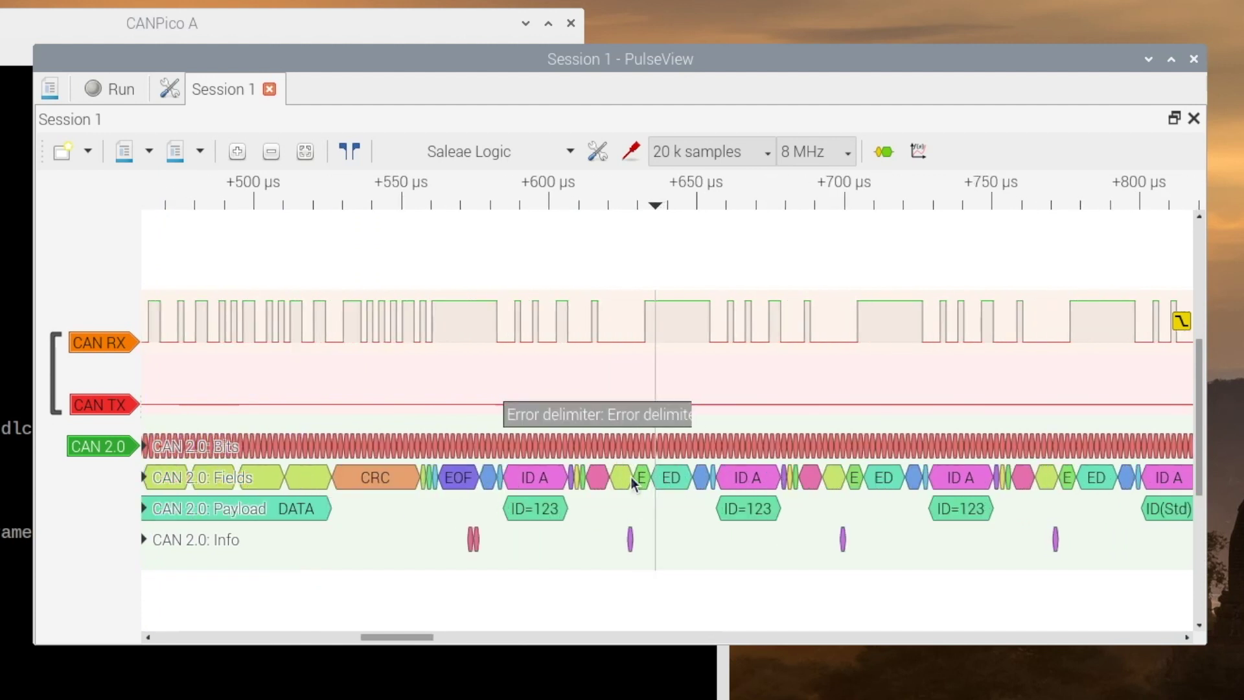
{"action": "mouse_move", "coordinate": [660, 478]}
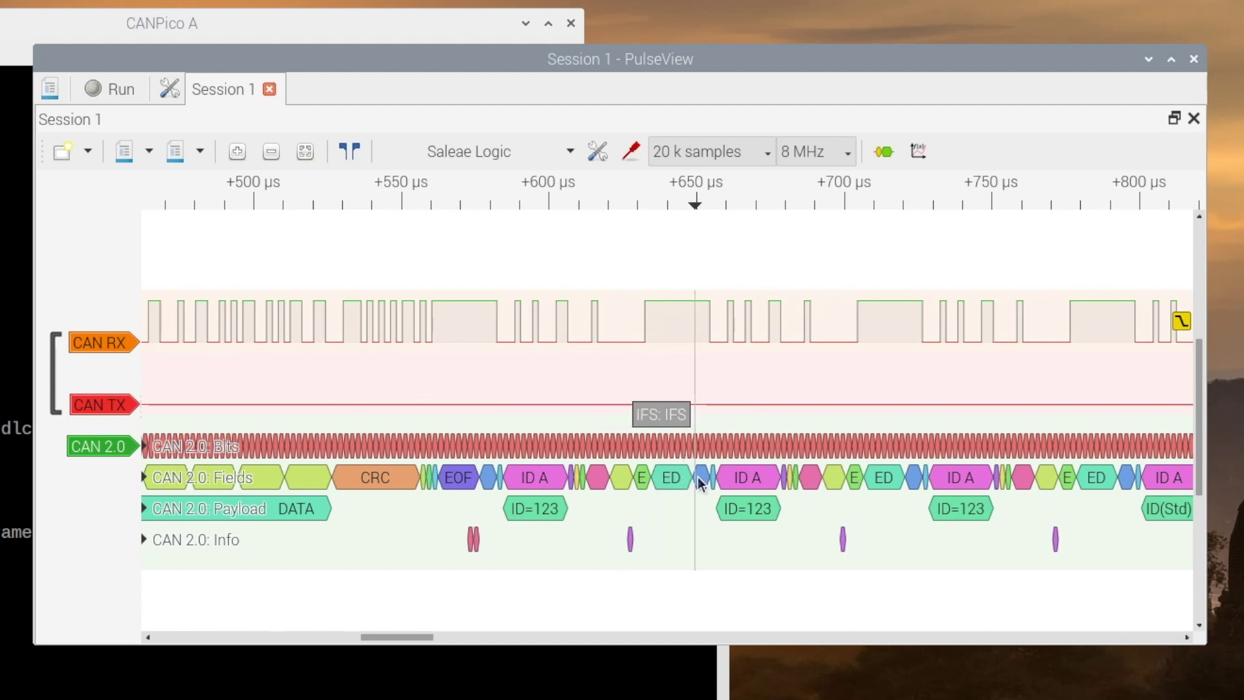
{"action": "mouse_move", "coordinate": [712, 482]}
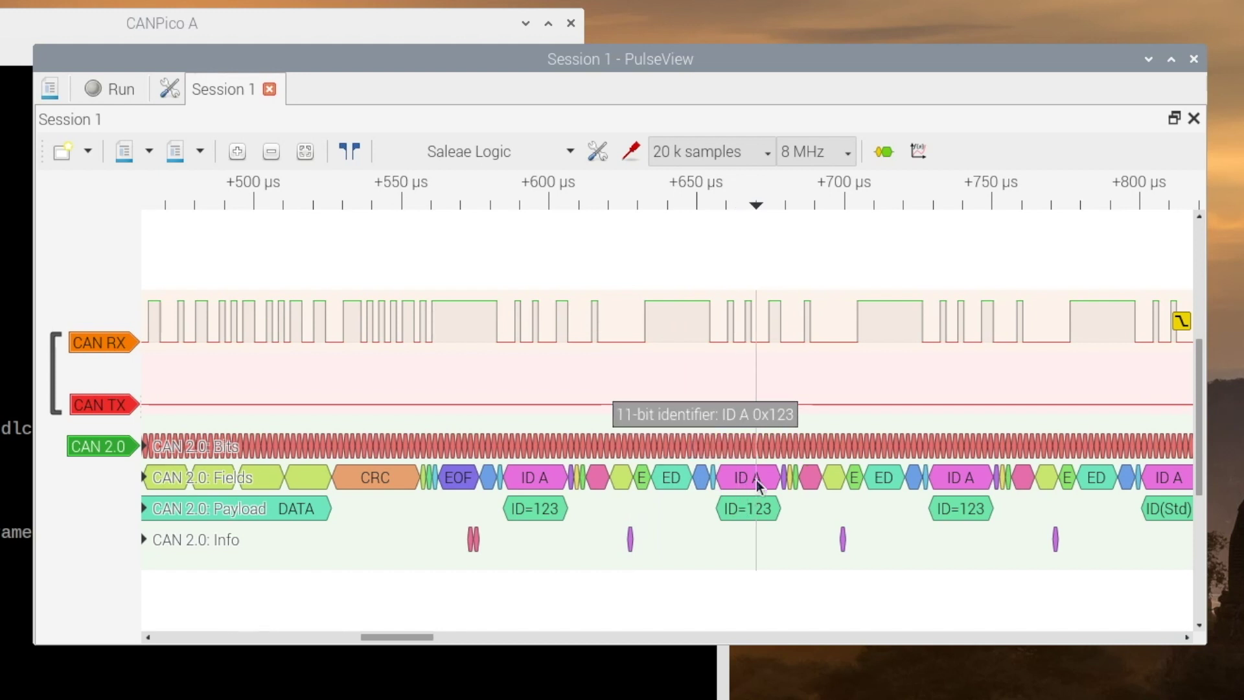
{"action": "mouse_move", "coordinate": [852, 484]}
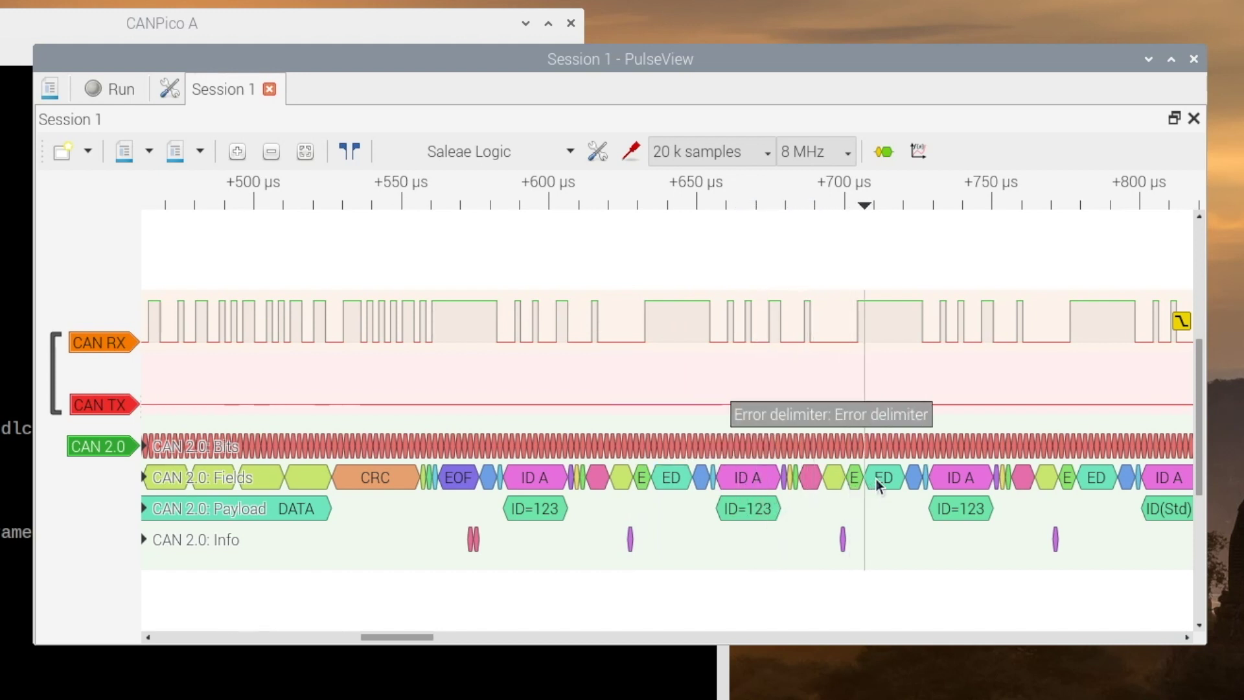
{"action": "scroll", "coordinate": [708, 401], "scroll_direction": "down", "scroll_amount": 1}
{"action": "scroll", "coordinate": [708, 397], "scroll_direction": "down", "scroll_amount": 2}
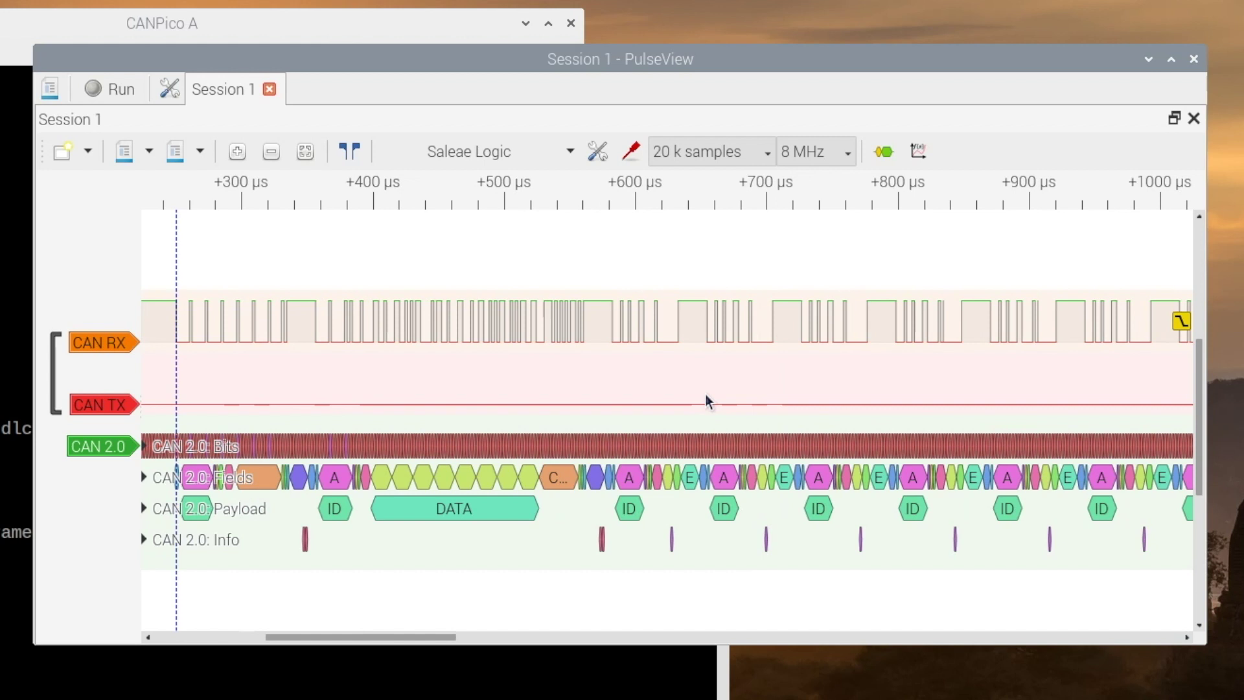
{"action": "scroll", "coordinate": [655, 388], "scroll_direction": "right", "scroll_amount": 2}
{"action": "scroll", "coordinate": [651, 386], "scroll_direction": "down", "scroll_amount": 1}
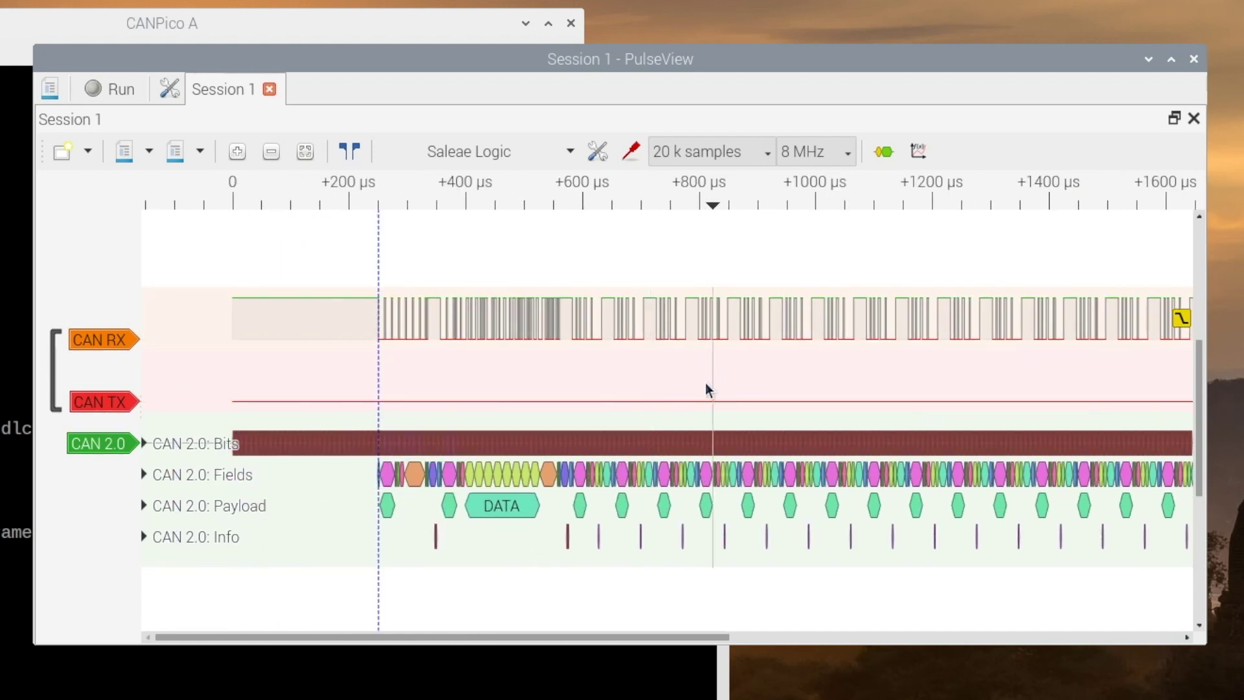
{"action": "left_click_drag", "start_coordinate": [704, 382], "coordinate": [499, 386]}
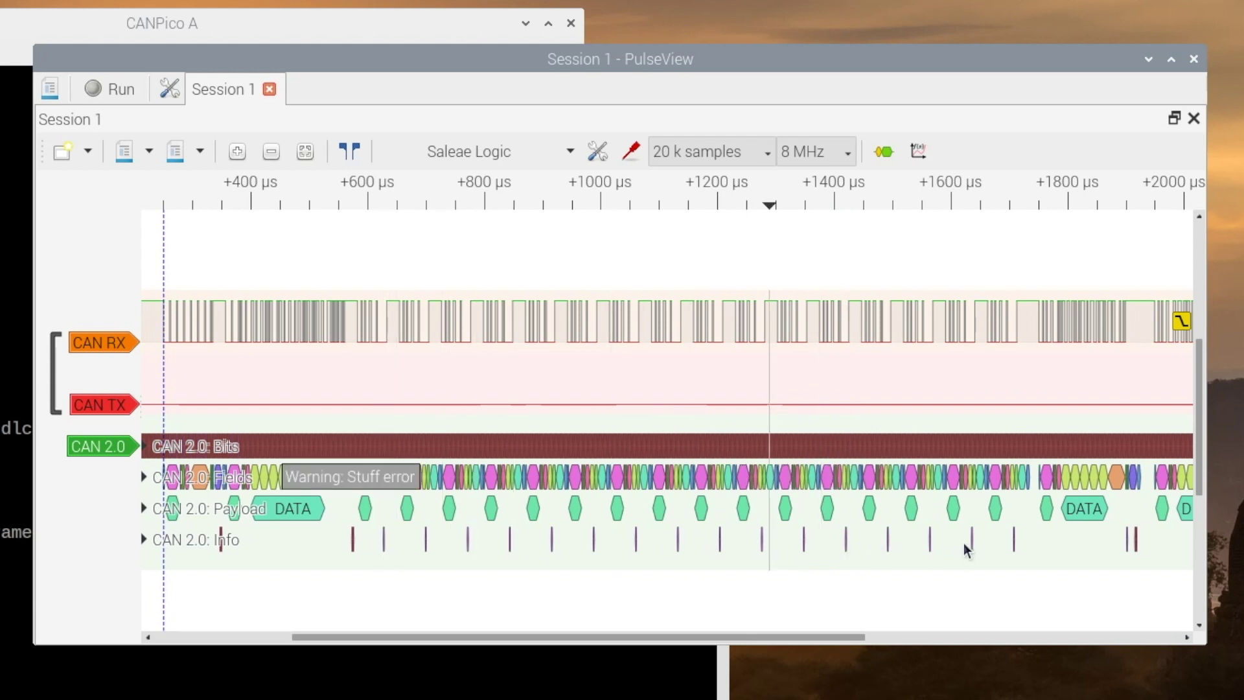
{"action": "left_click_drag", "start_coordinate": [1012, 407], "coordinate": [620, 409]}
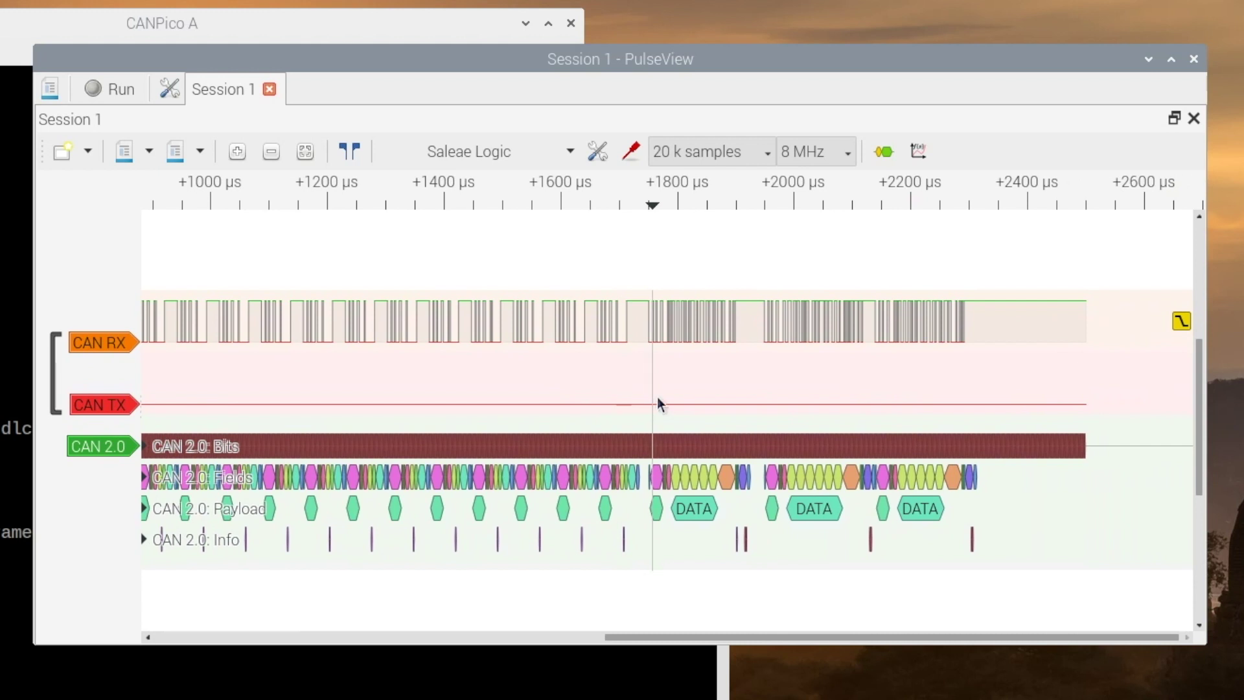
{"action": "left_click_drag", "start_coordinate": [659, 402], "coordinate": [662, 382]}
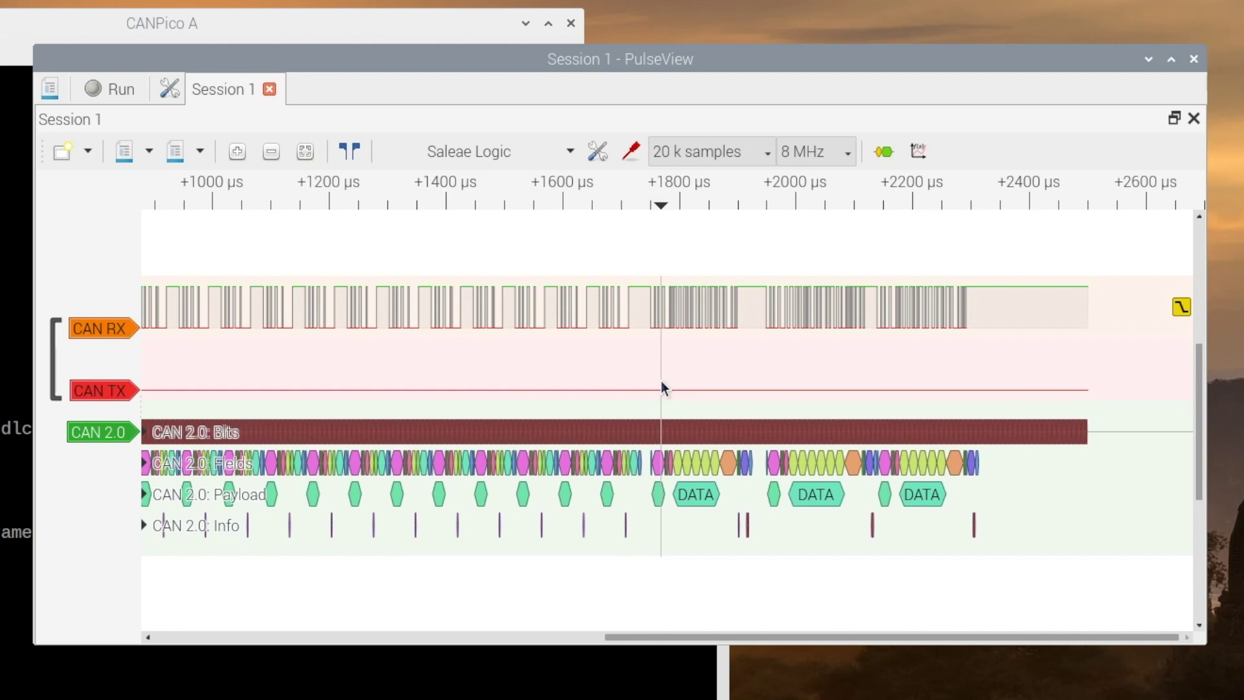
{"action": "scroll", "coordinate": [662, 384], "scroll_direction": "up", "scroll_amount": 2}
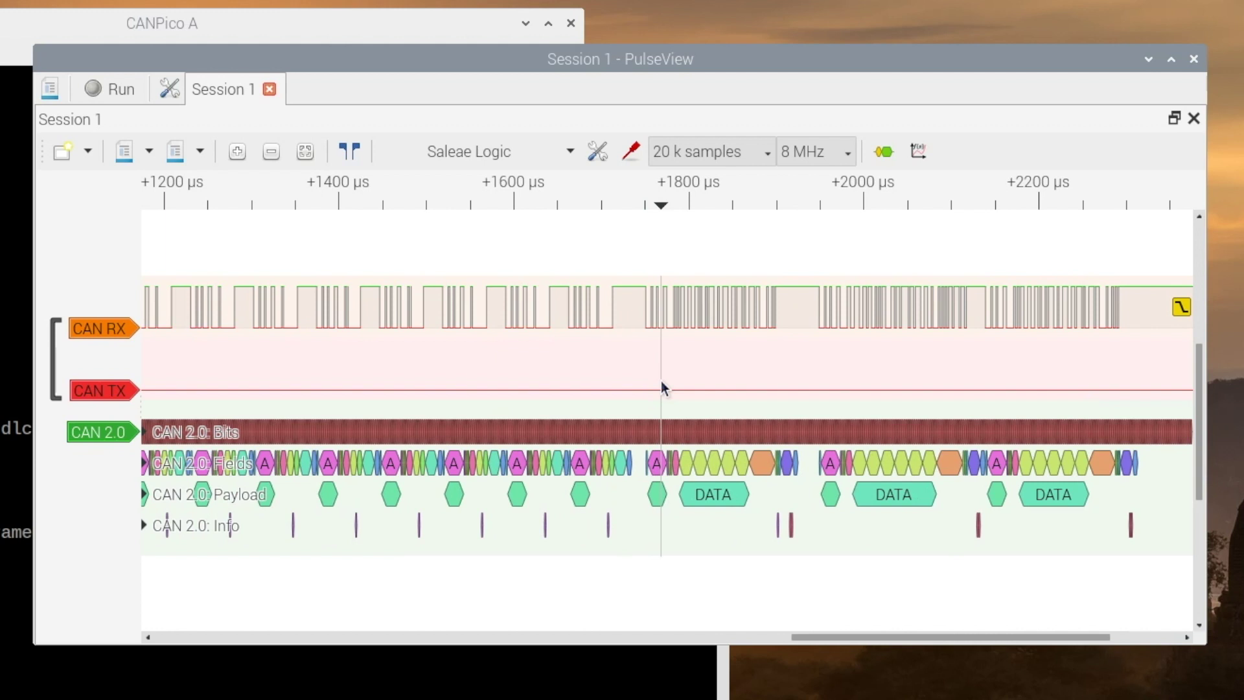
{"action": "scroll", "coordinate": [661, 382], "scroll_direction": "up", "scroll_amount": 1}
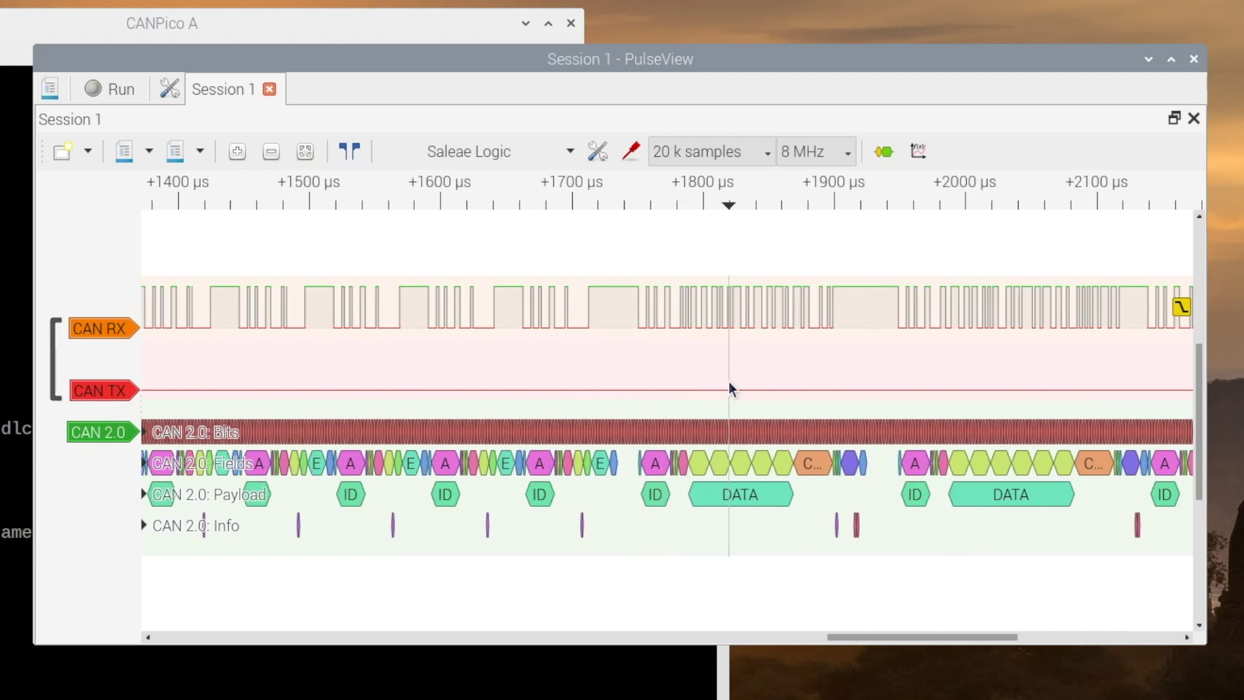
{"action": "left_click_drag", "start_coordinate": [702, 379], "coordinate": [647, 378]}
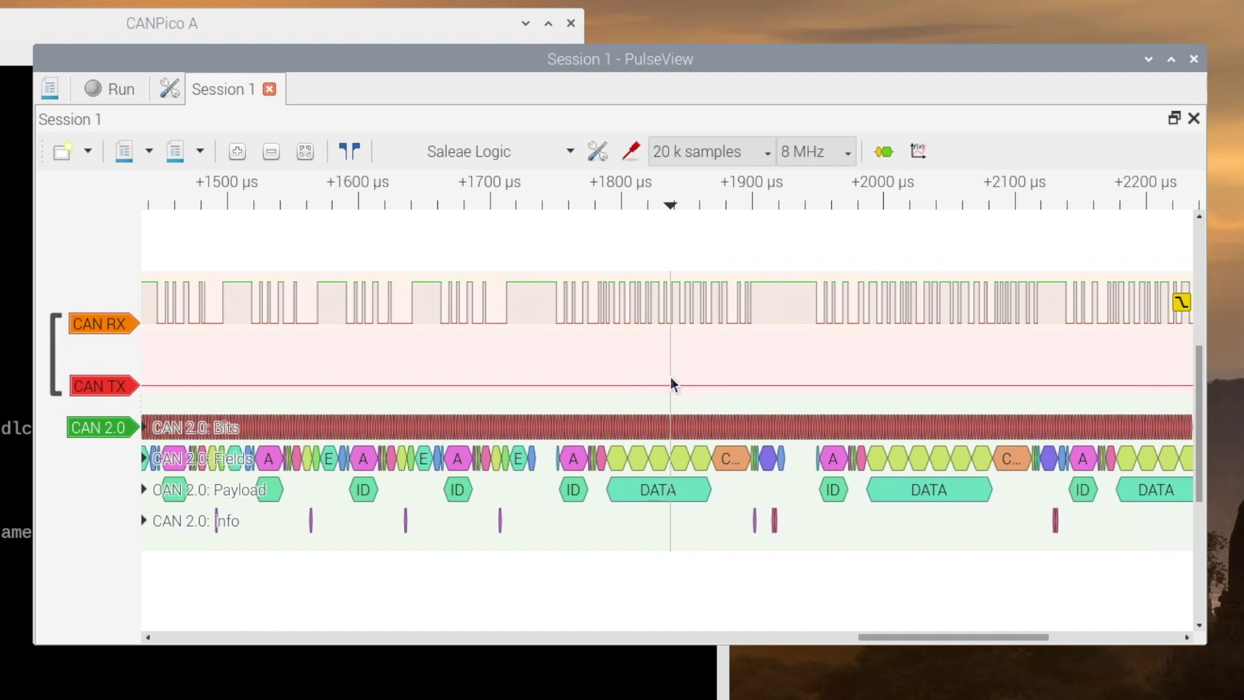
{"action": "left_click_drag", "start_coordinate": [755, 378], "coordinate": [727, 376]}
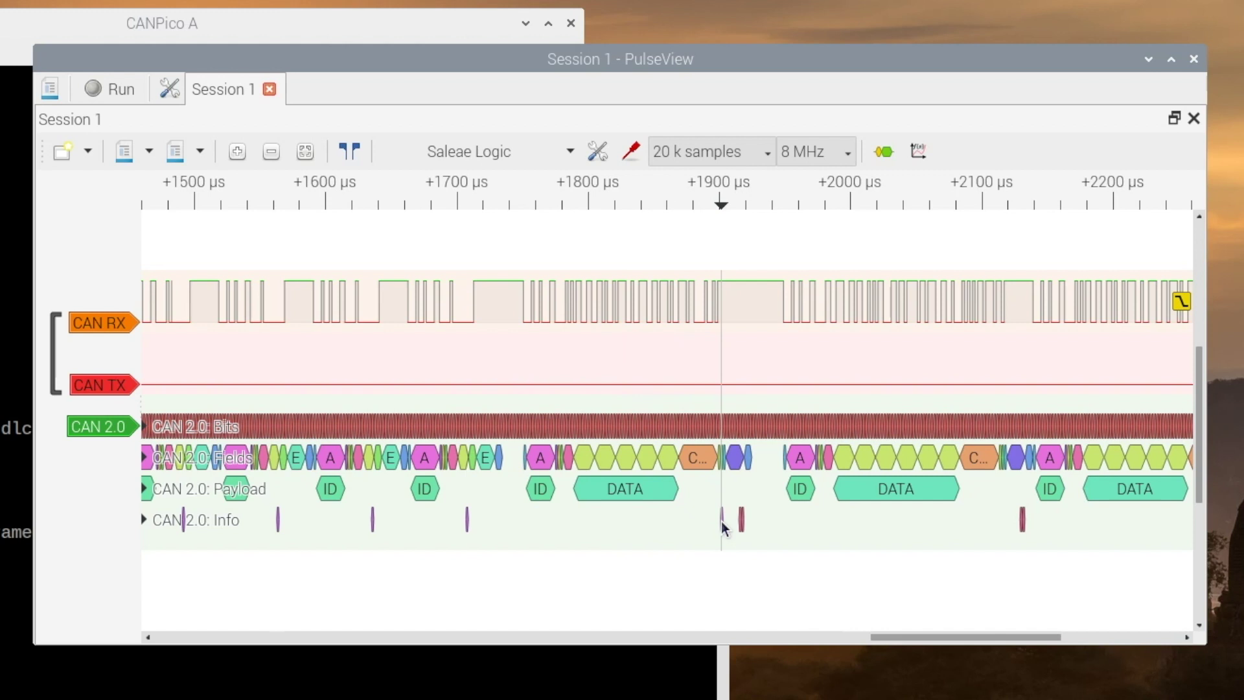
{"action": "scroll", "coordinate": [722, 525], "scroll_direction": "up", "scroll_amount": 2}
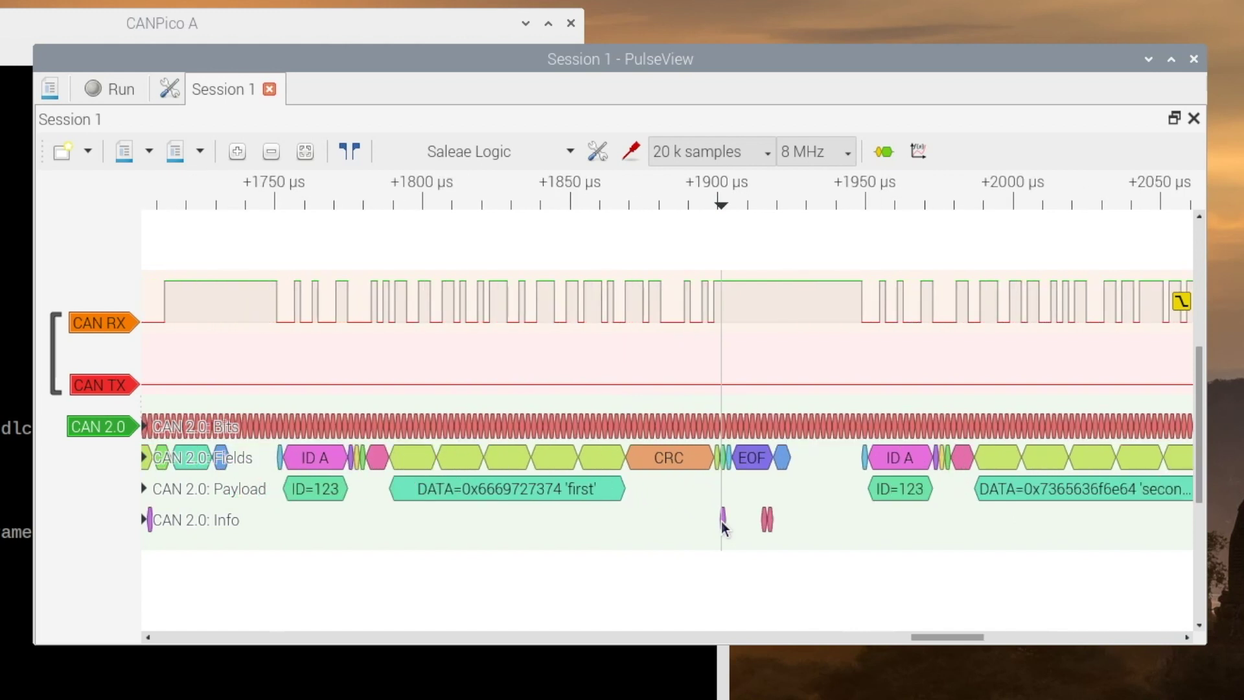
{"action": "scroll", "coordinate": [723, 527], "scroll_direction": "up", "scroll_amount": 1}
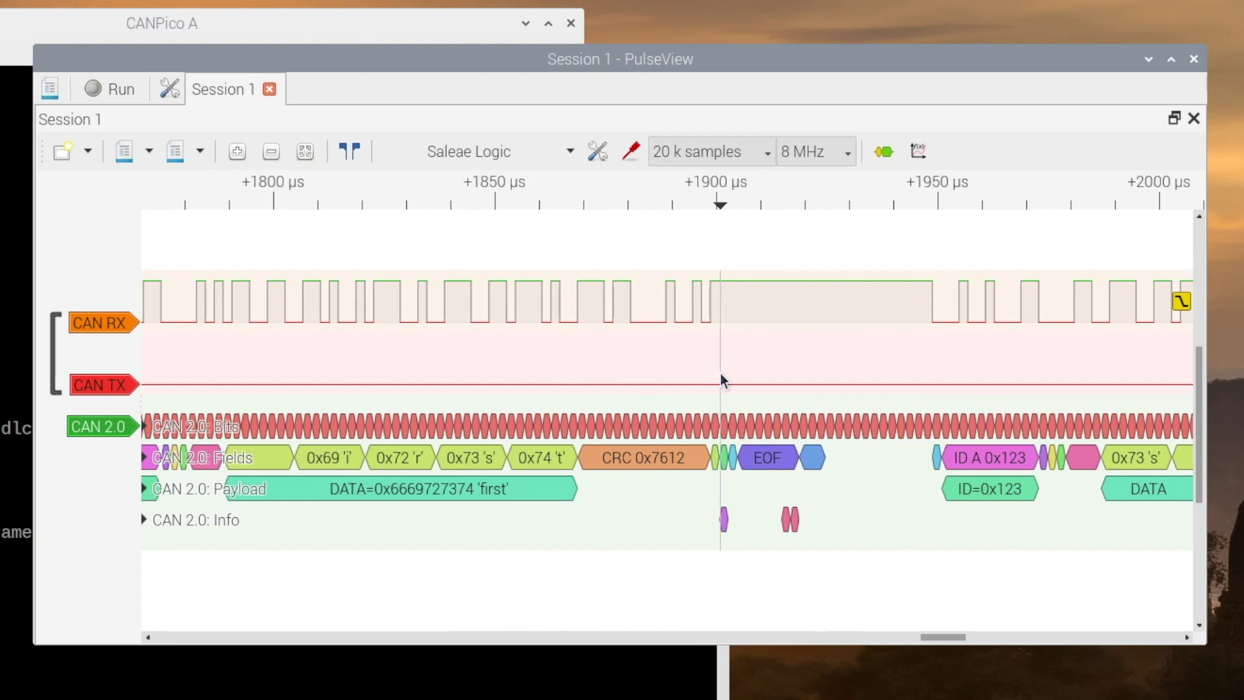
{"action": "scroll", "coordinate": [724, 376], "scroll_direction": "down", "scroll_amount": 1}
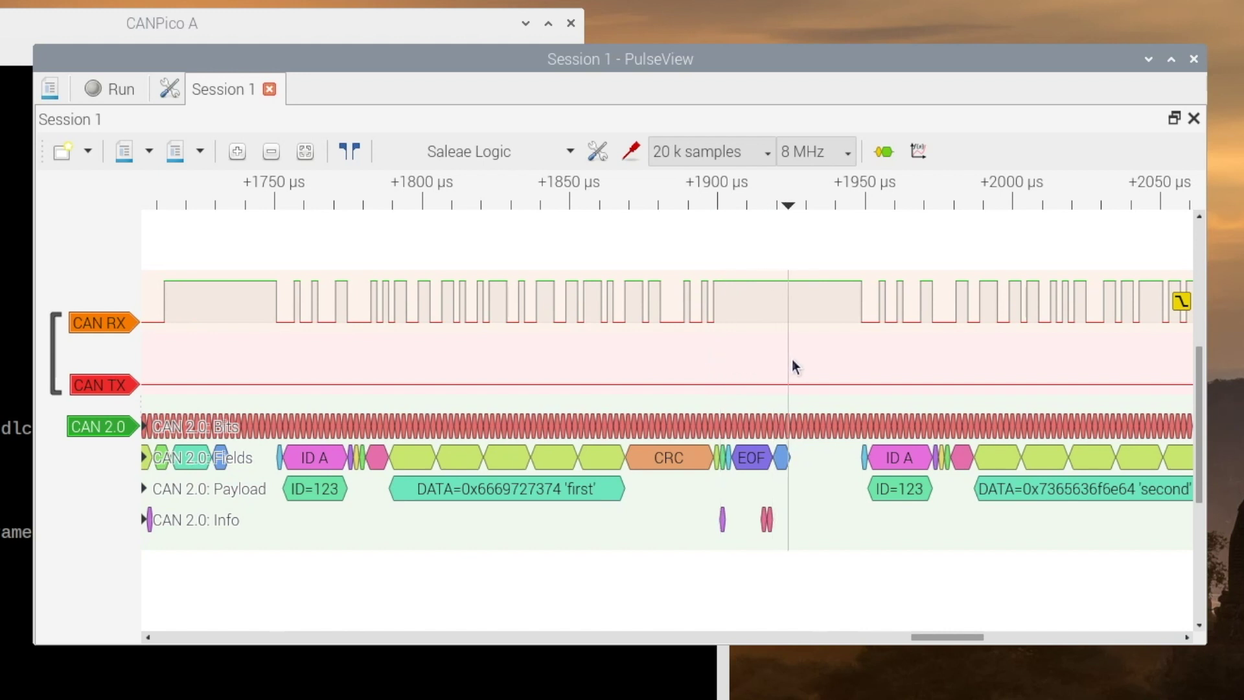
{"action": "left_click_drag", "start_coordinate": [792, 359], "coordinate": [699, 360]}
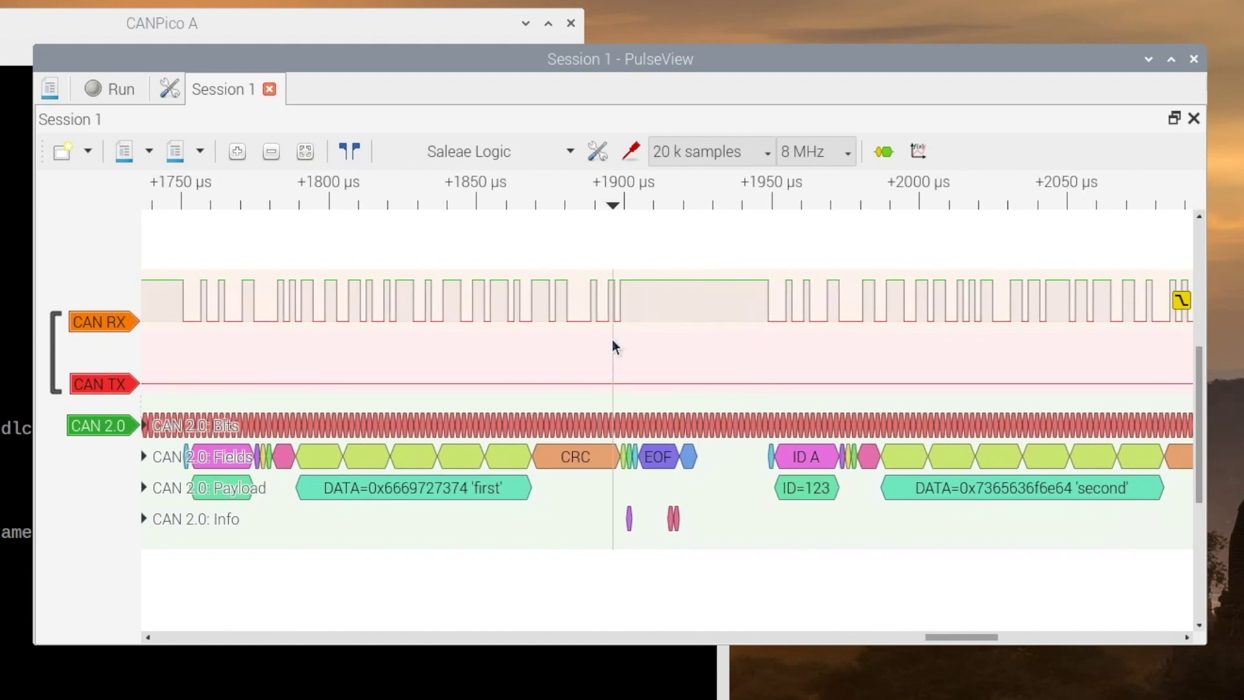
{"action": "left_click_drag", "start_coordinate": [709, 364], "coordinate": [667, 365]}
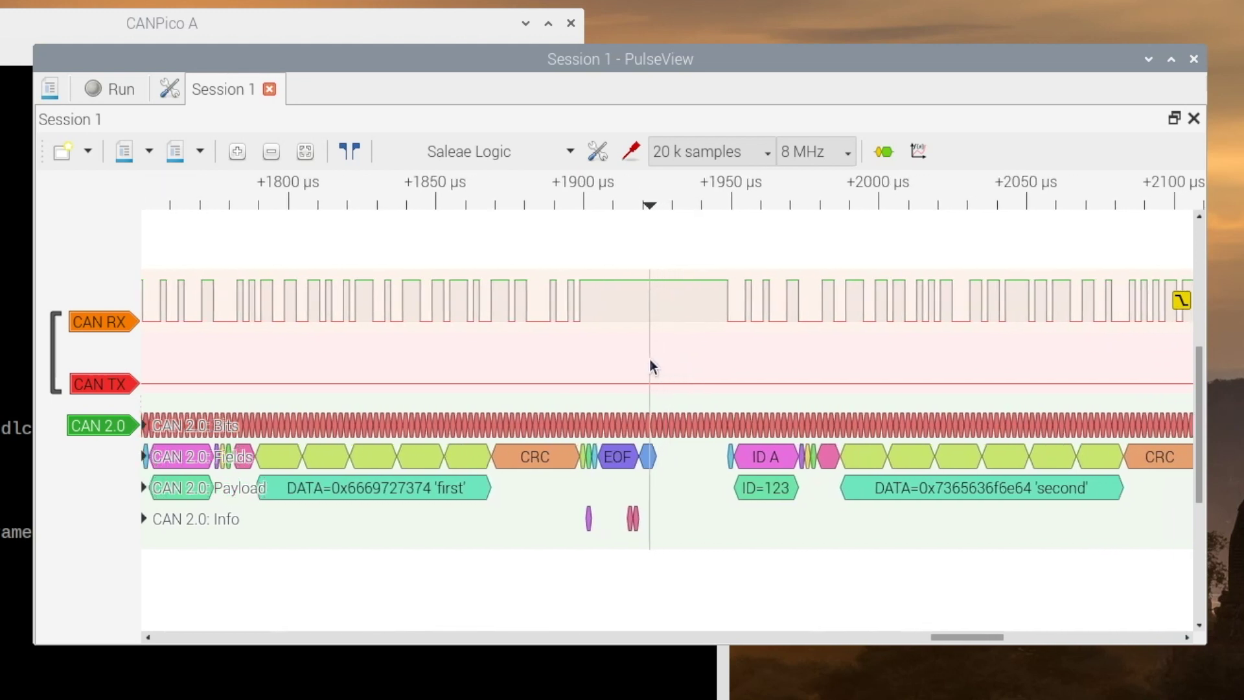
{"action": "scroll", "coordinate": [650, 359], "scroll_direction": "down", "scroll_amount": 1}
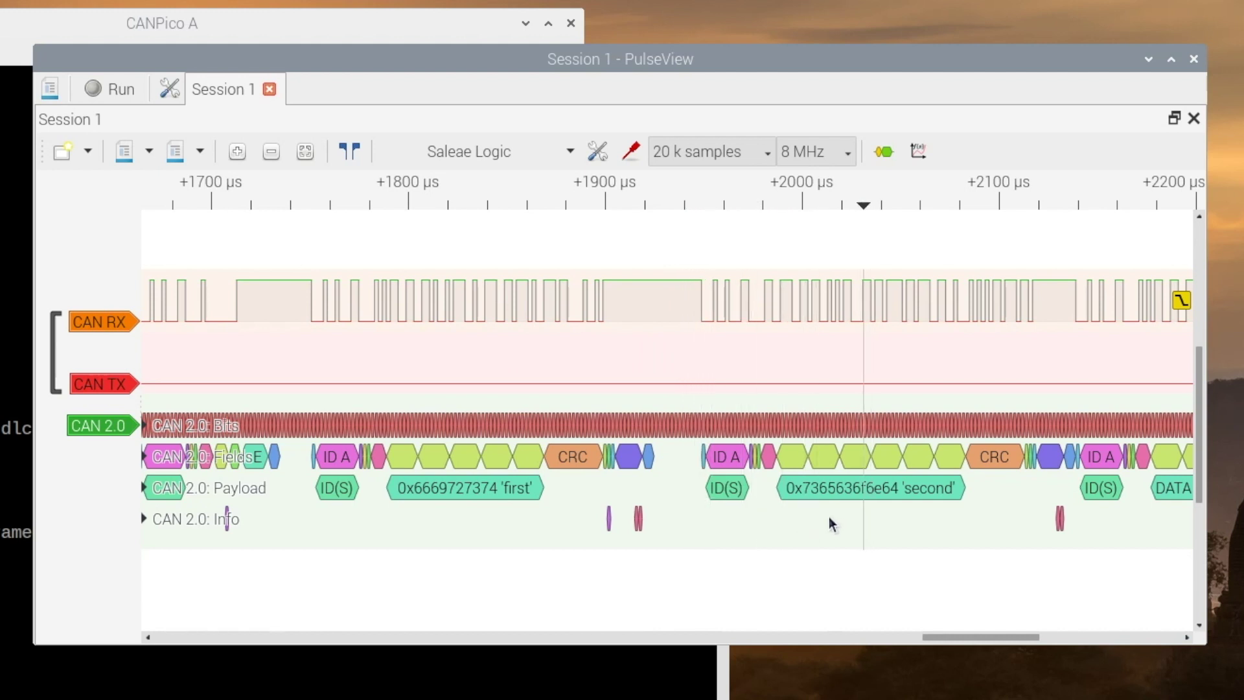
Pan past +2200 µs to show the 'second' frame sent ahead of a repeated 'first'.
{"action": "mouse_move", "coordinate": [829, 515]}
{"action": "left_mouse_down"}
{"action": "mouse_move", "coordinate": [776, 520]}
{"action": "mouse_move", "coordinate": [737, 480]}
{"action": "left_mouse_up"}
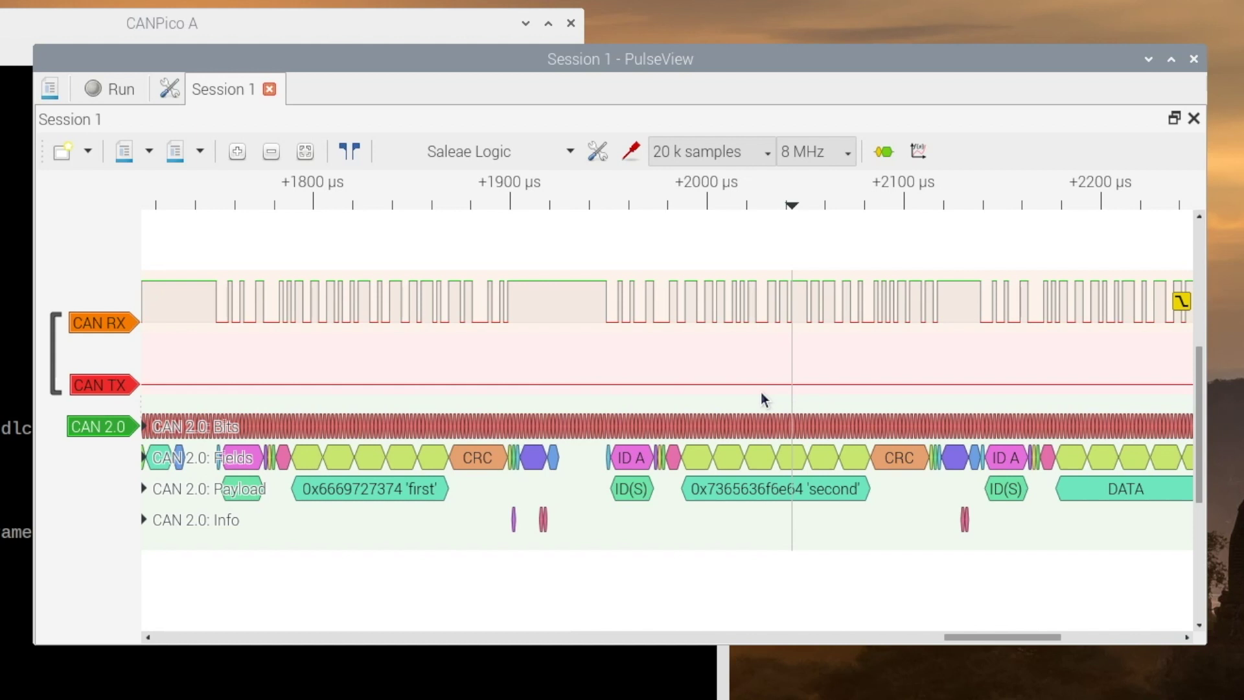
{"action": "left_click_drag", "start_coordinate": [760, 393], "coordinate": [640, 398]}
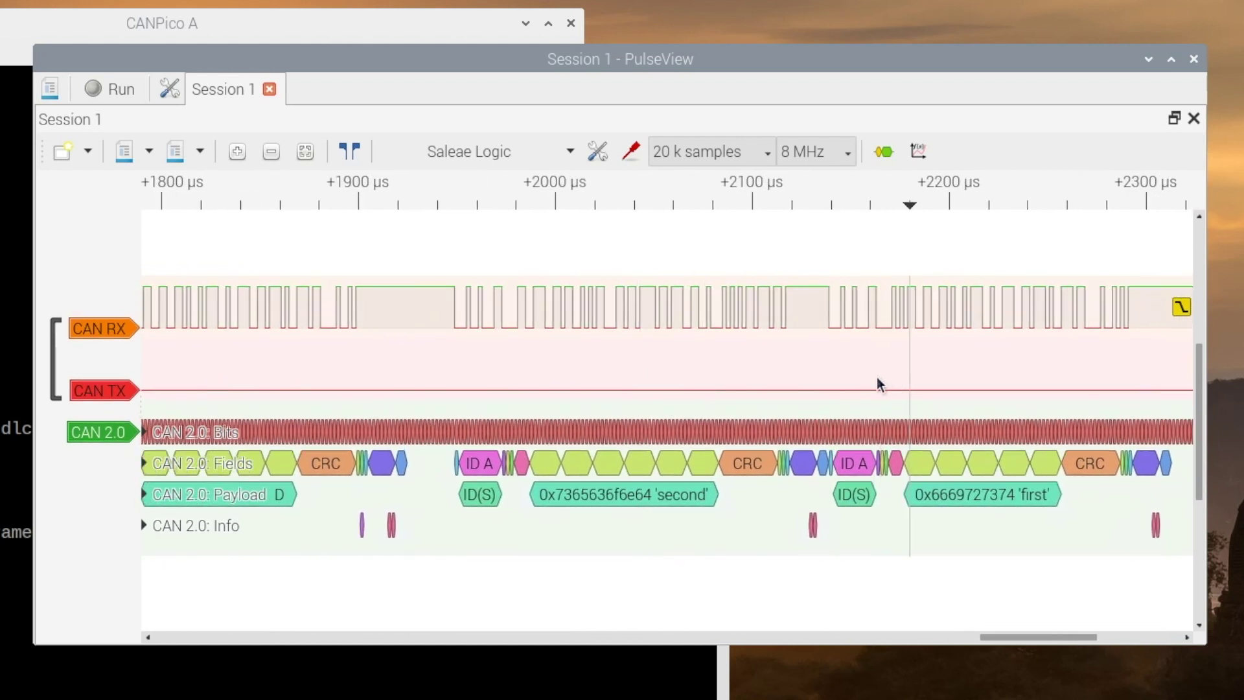
{"action": "scroll", "coordinate": [877, 383], "scroll_direction": "right", "scroll_amount": 4}
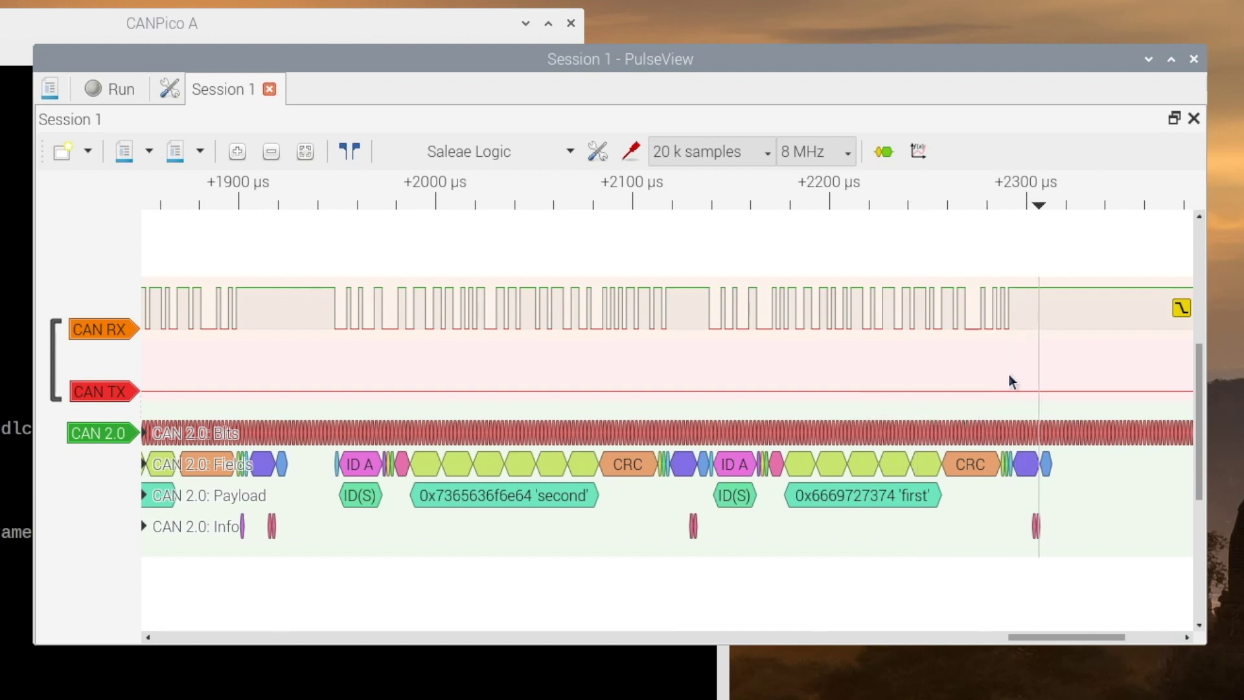
{"action": "scroll", "coordinate": [1008, 380], "scroll_direction": "right", "scroll_amount": 2}
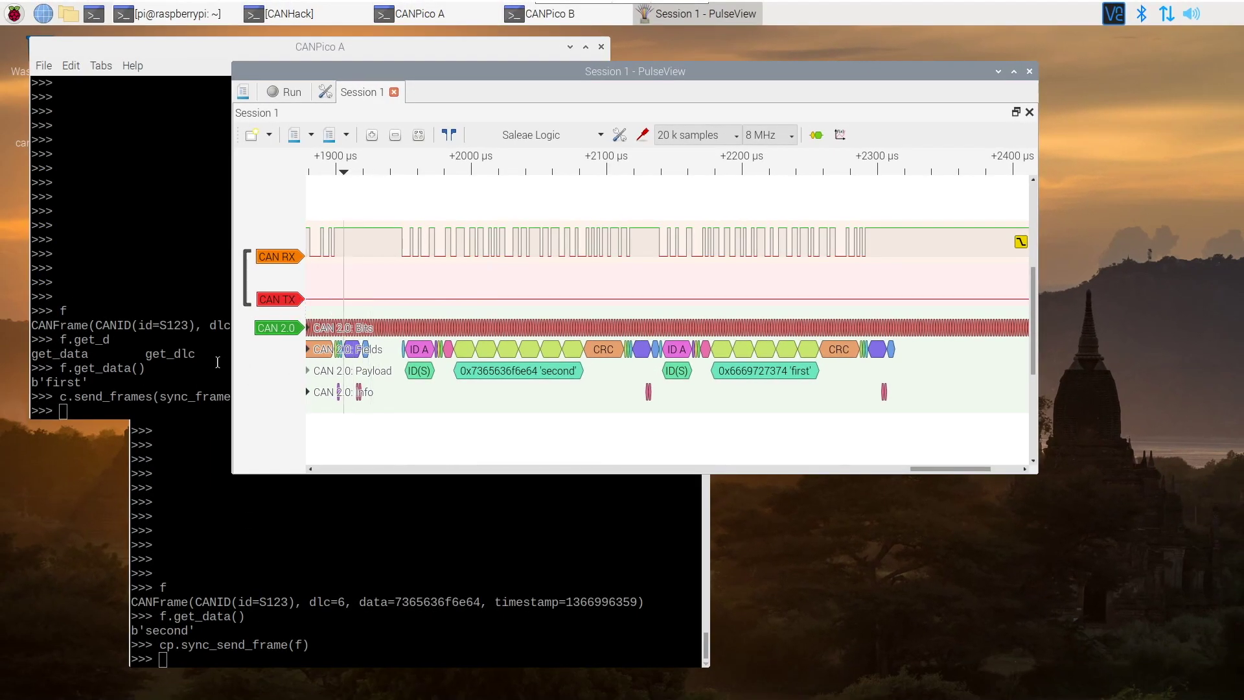
Print CANPico A's controller status with c and highlight TEC=127.
{"action": "left_click", "coordinate": [184, 363]}
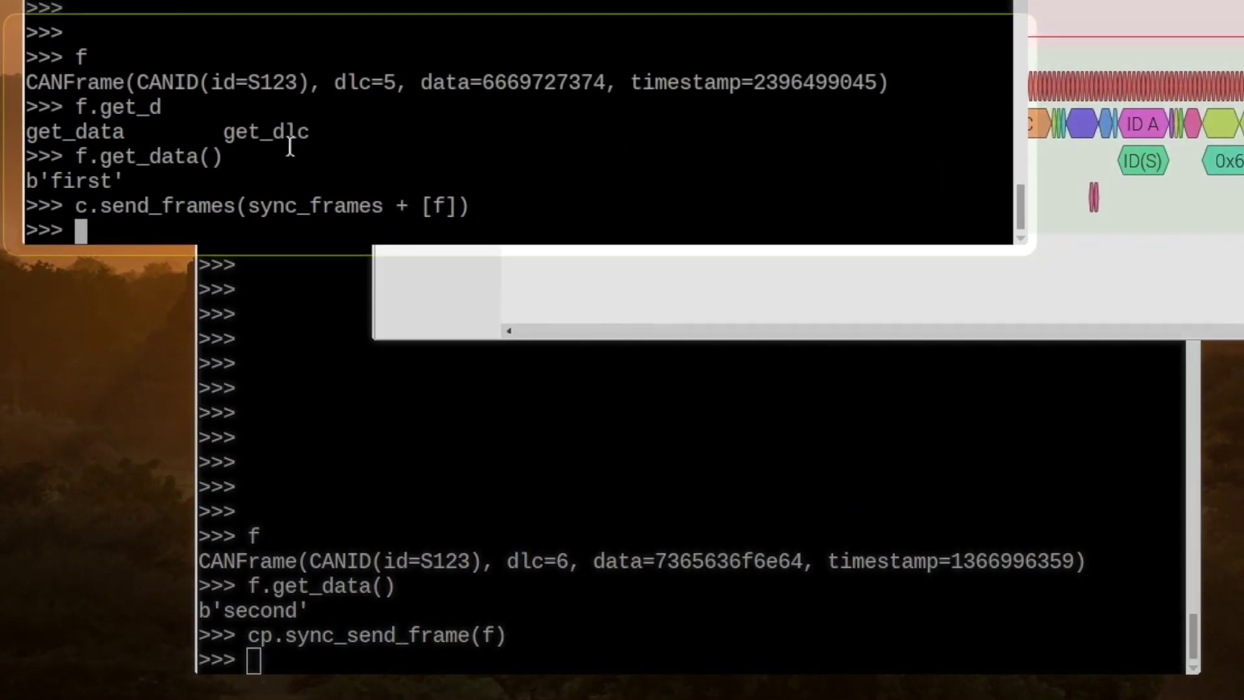
{"action": "type", "text": "c"}
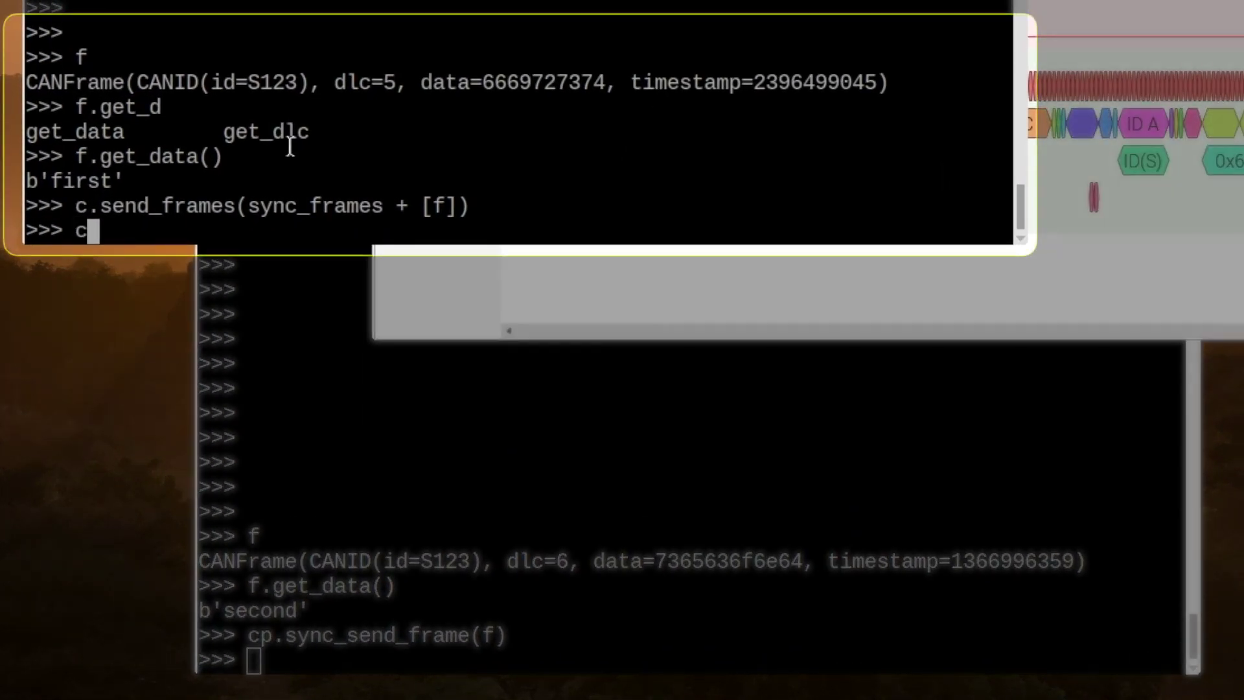
{"action": "key", "text": "Return"}
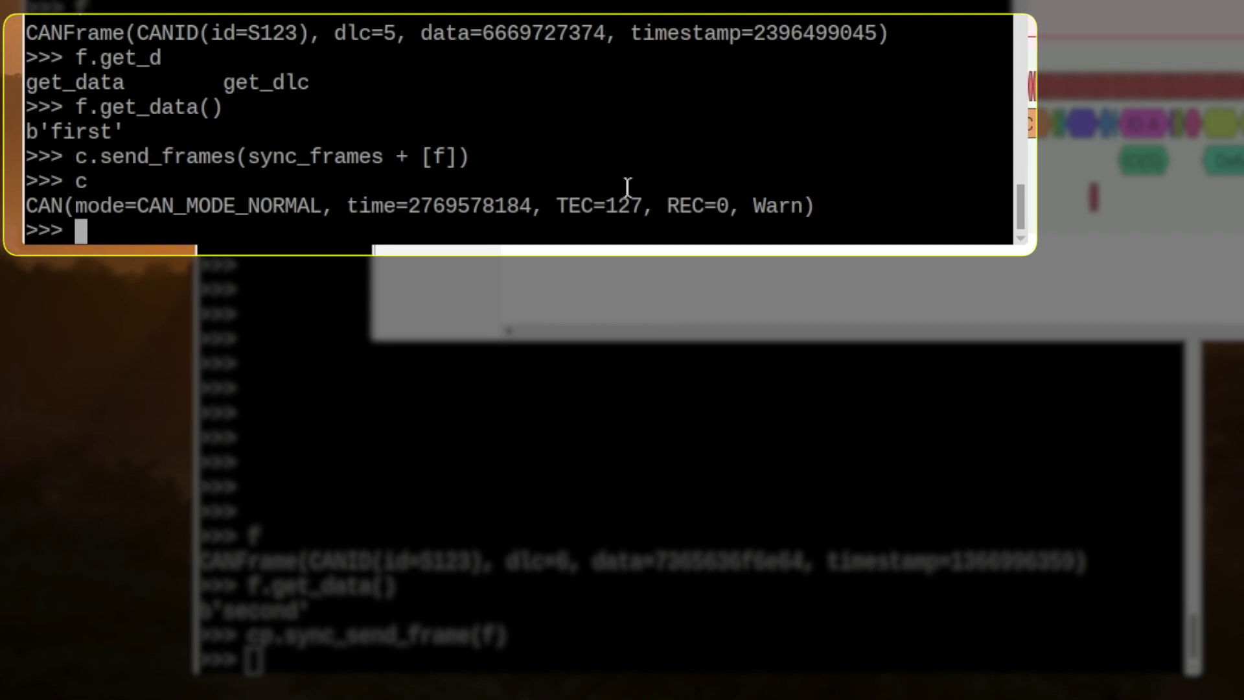
{"action": "left_click_drag", "start_coordinate": [562, 205], "coordinate": [640, 206]}
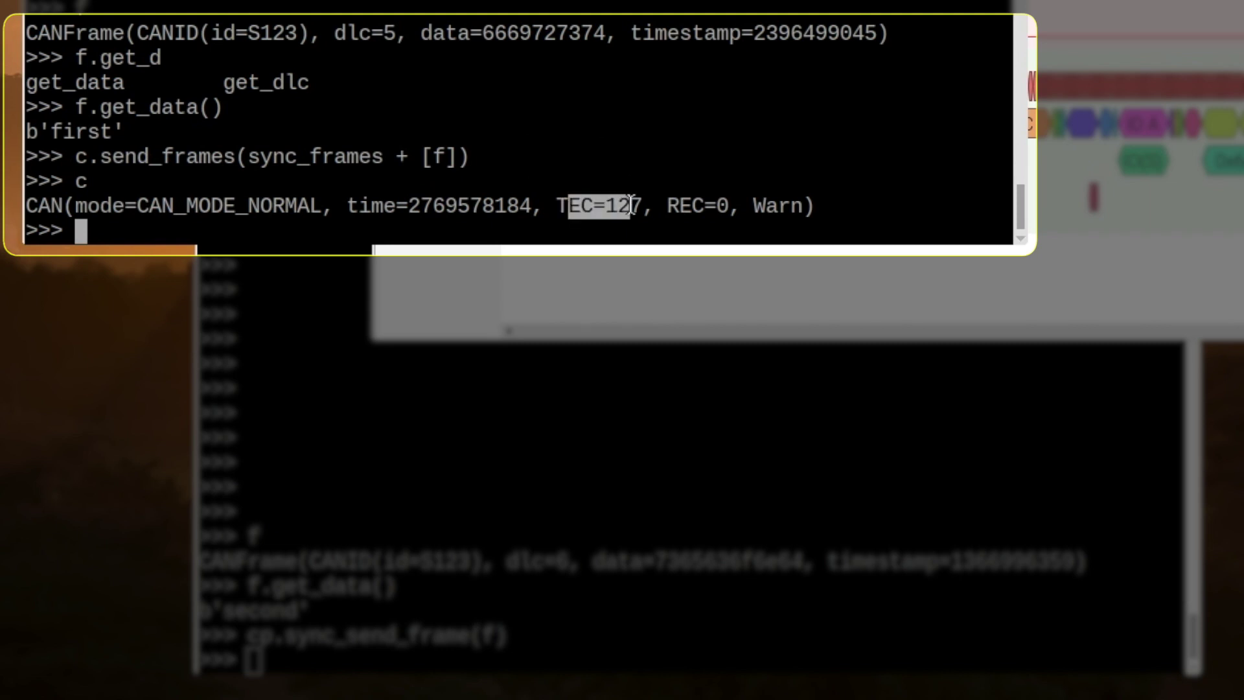
{"action": "left_click", "coordinate": [657, 148]}
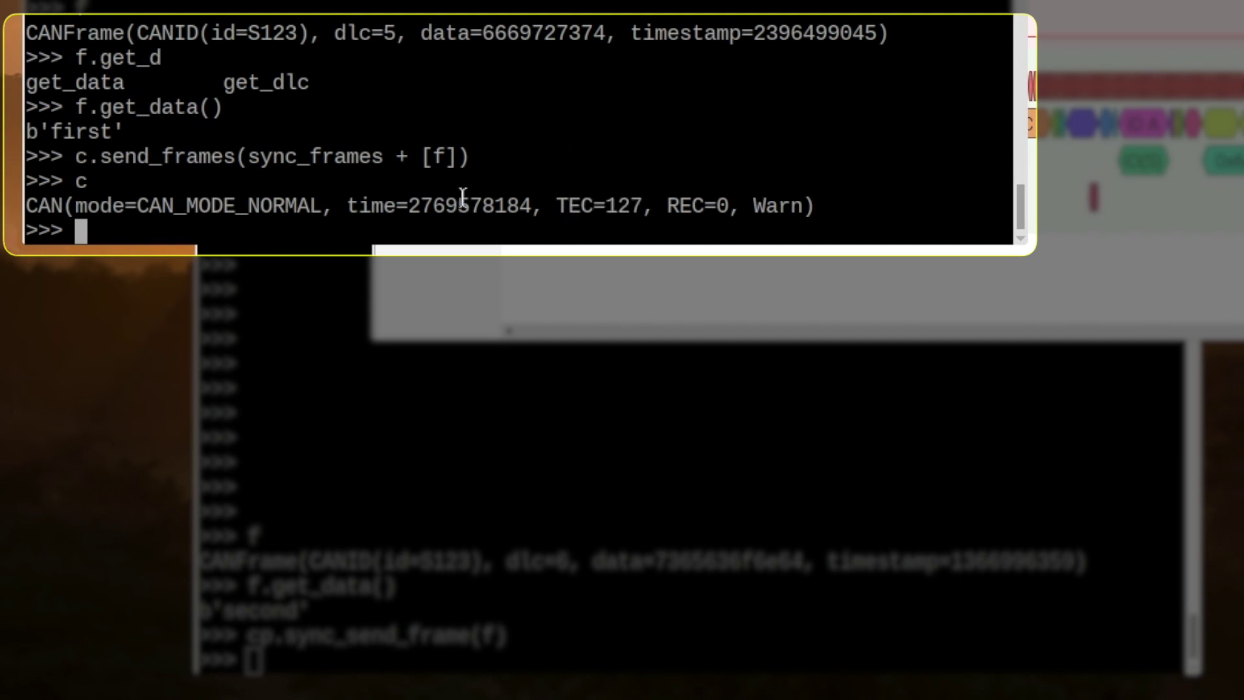
Print CANPico B's controller status with c, highlighting TEC=135 and the frame's dlc=6.
{"action": "left_click", "coordinate": [834, 467]}
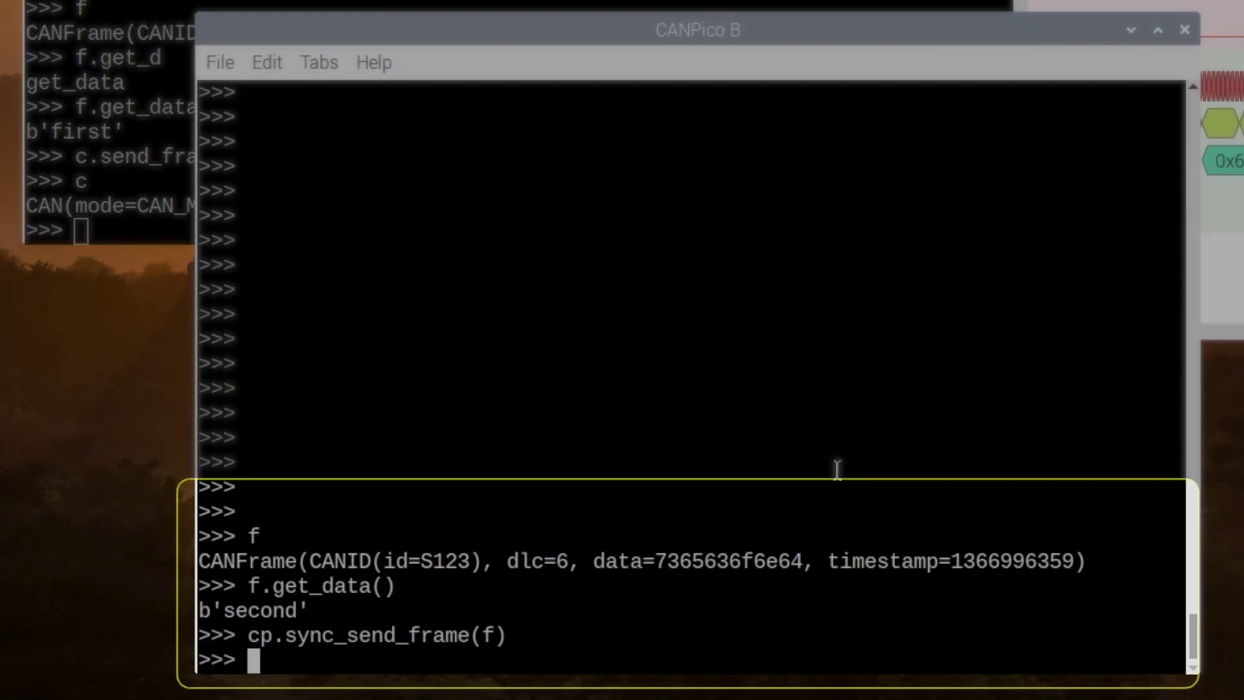
{"action": "type", "text": "c"}
{"action": "key", "text": "Return"}
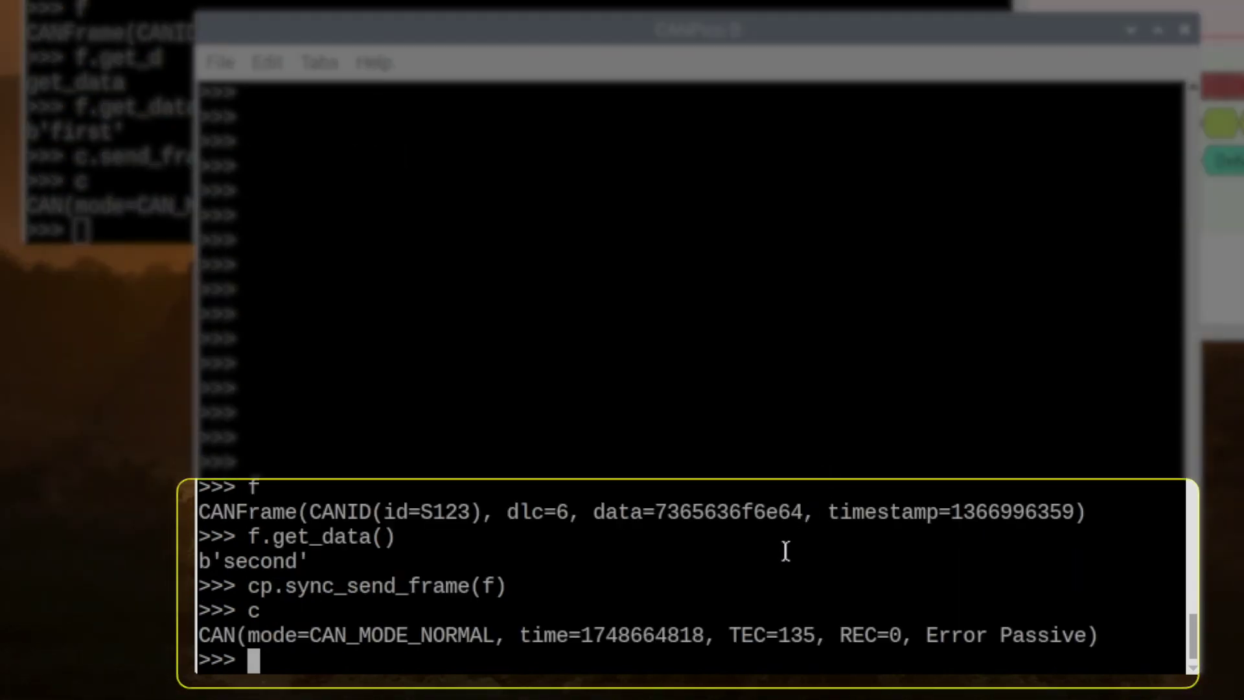
{"action": "left_click_drag", "start_coordinate": [730, 636], "coordinate": [815, 636]}
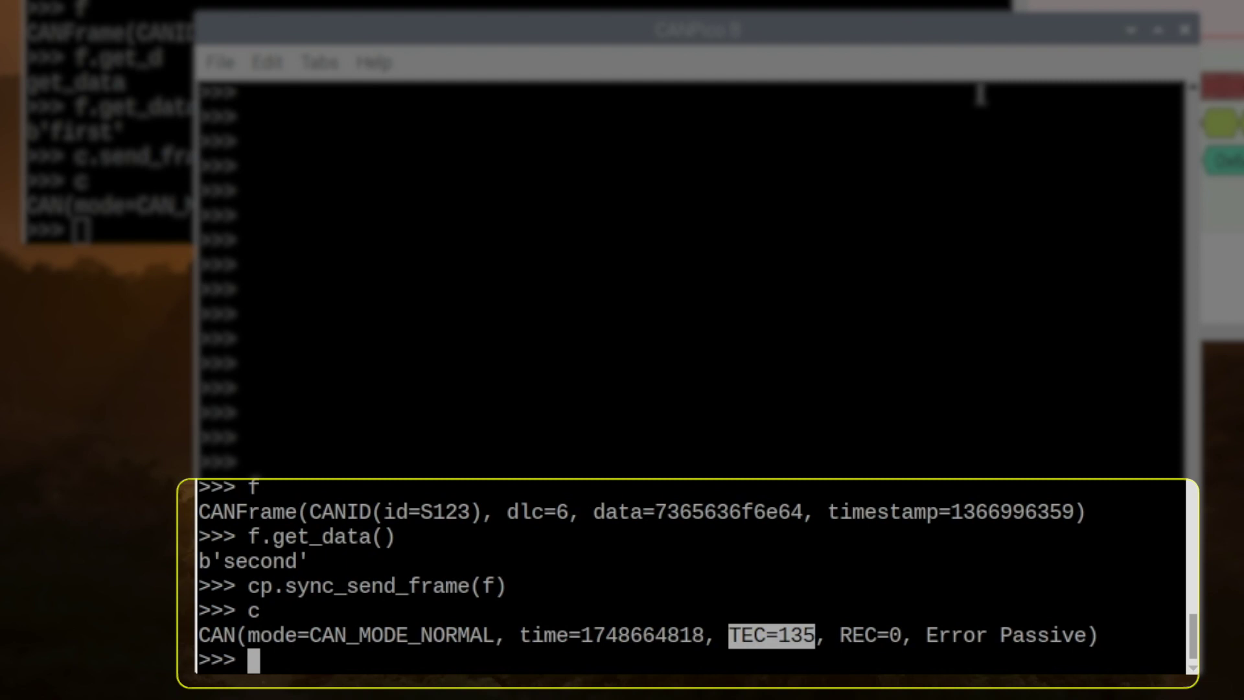
{"action": "left_click", "coordinate": [793, 568]}
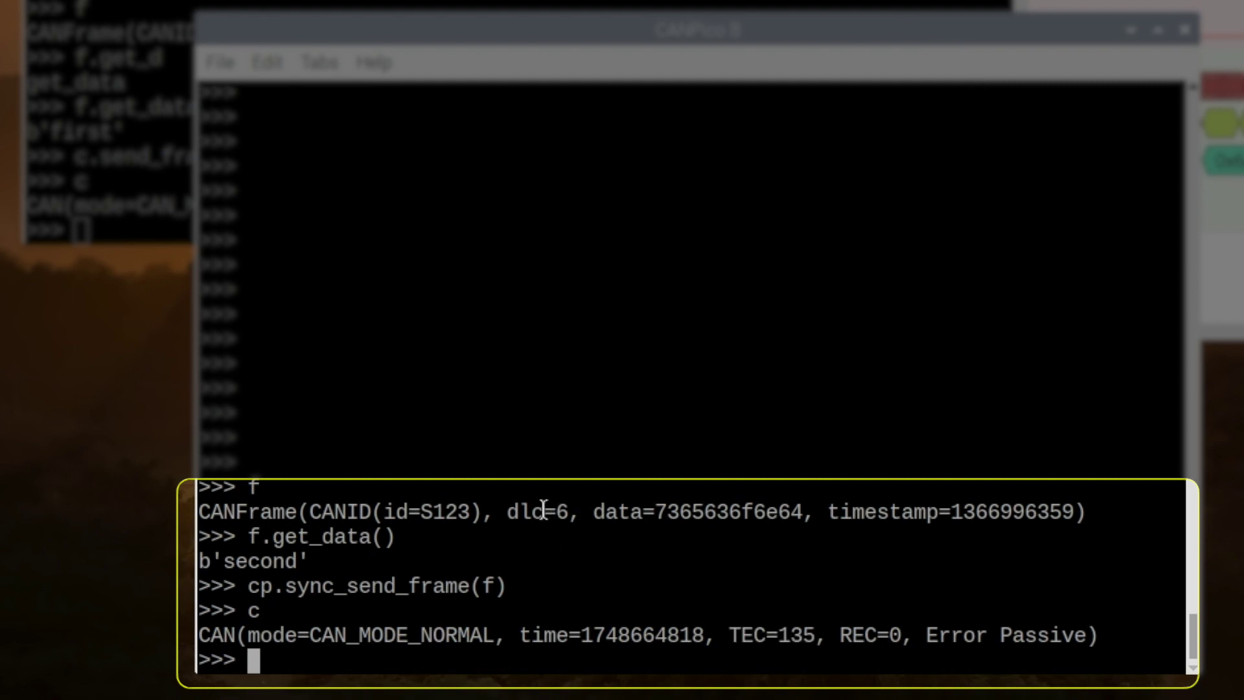
{"action": "left_click_drag", "start_coordinate": [507, 512], "coordinate": [568, 512]}
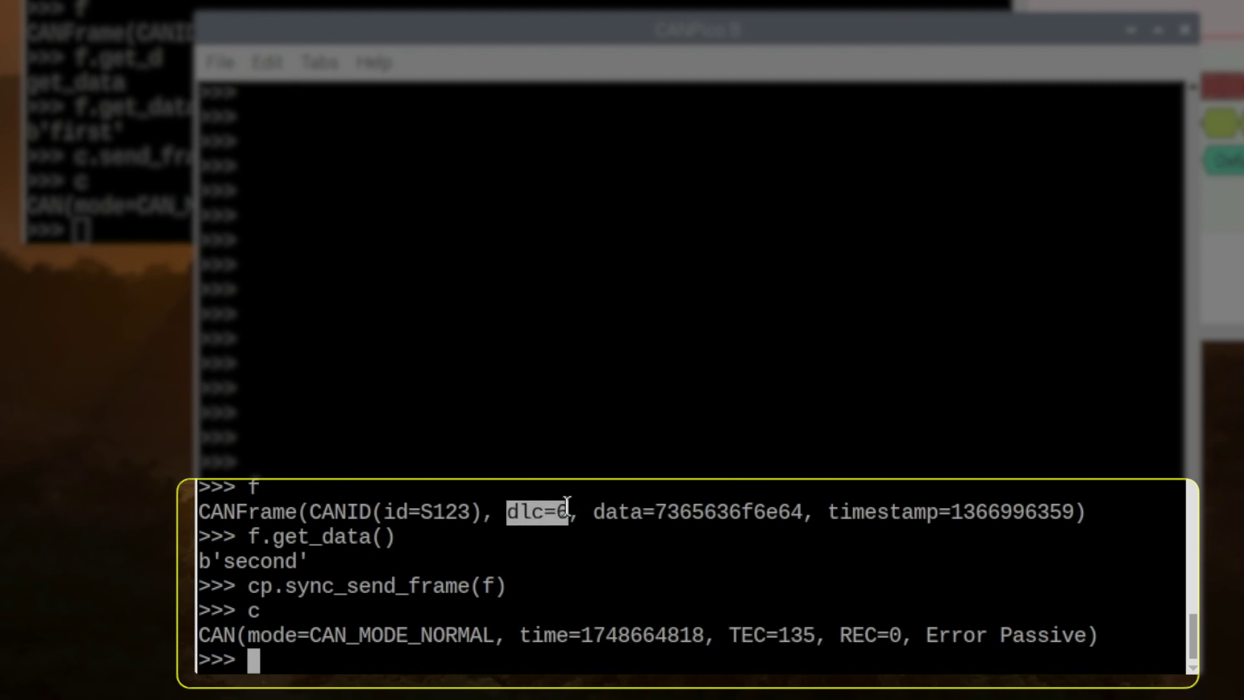
{"action": "left_click", "coordinate": [612, 590]}
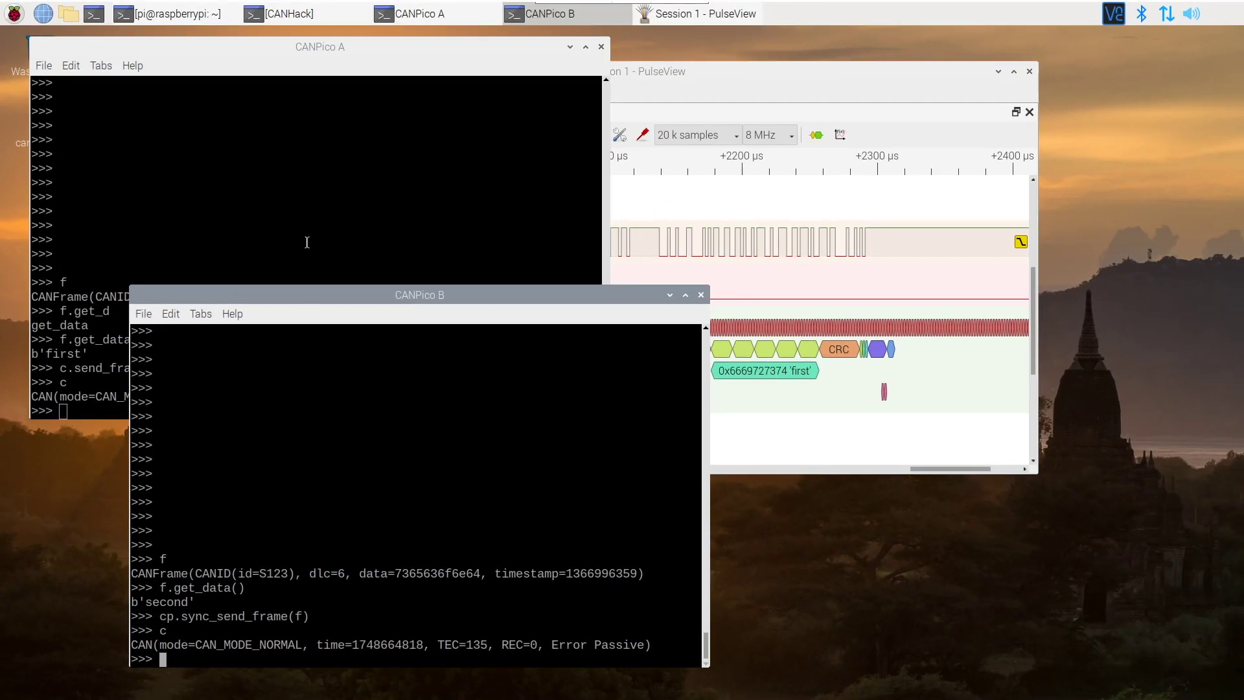
Compare the two terminals by highlighting TEC=127 on CANPico A and TEC=135 on CANPico B.
{"action": "left_click", "coordinate": [307, 242]}
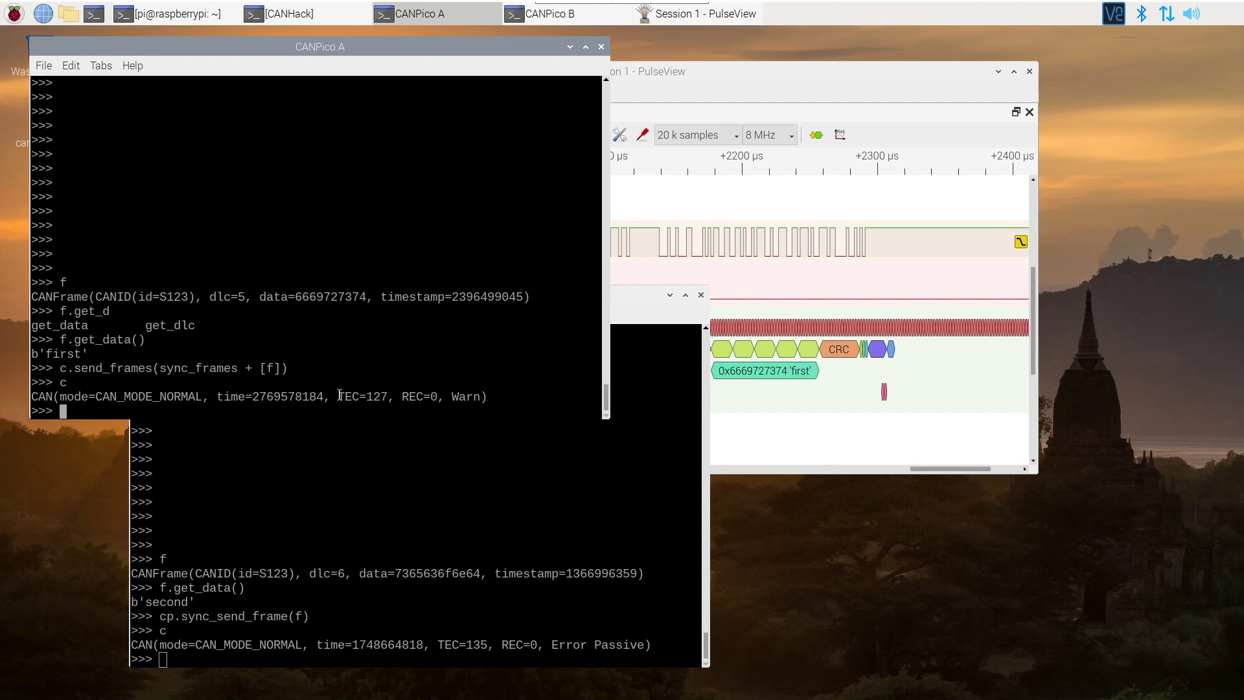
{"action": "double_click", "coordinate": [369, 395]}
{"action": "left_click", "coordinate": [416, 516]}
{"action": "left_click_drag", "start_coordinate": [440, 642], "coordinate": [482, 640]}
{"action": "left_click", "coordinate": [459, 612]}
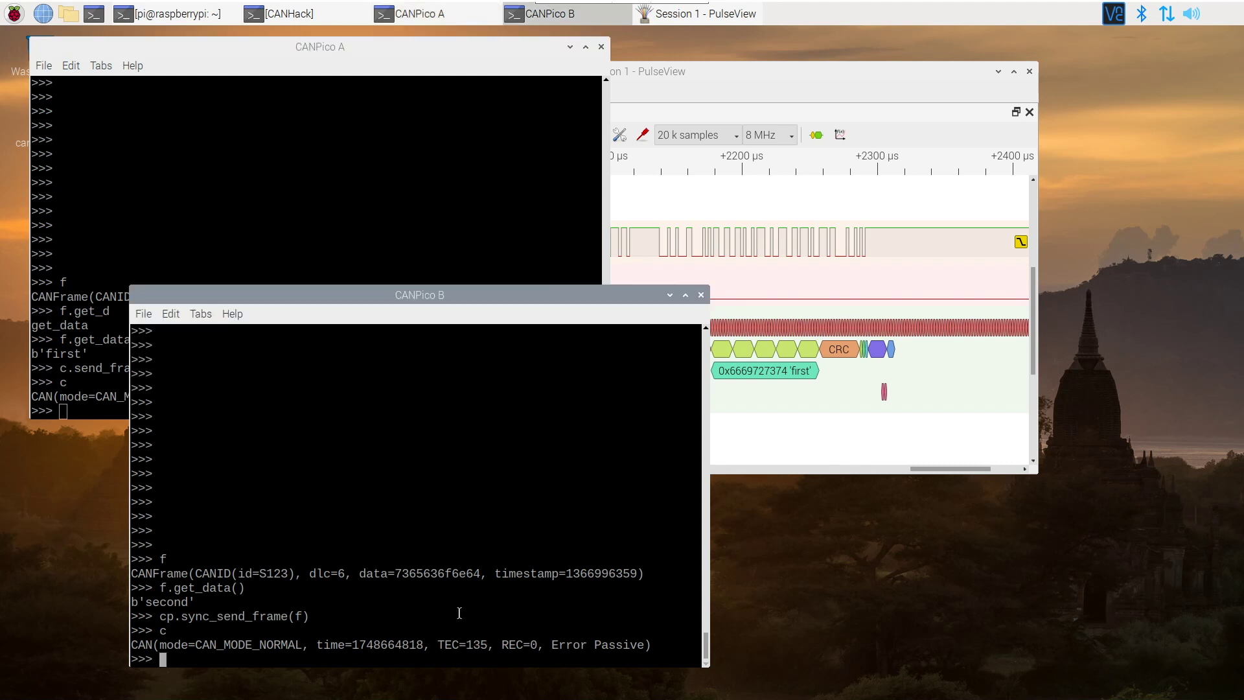
Return to the PulseView capture and pan back to the 'first' frame's ACK error.
{"action": "left_click", "coordinate": [706, 257]}
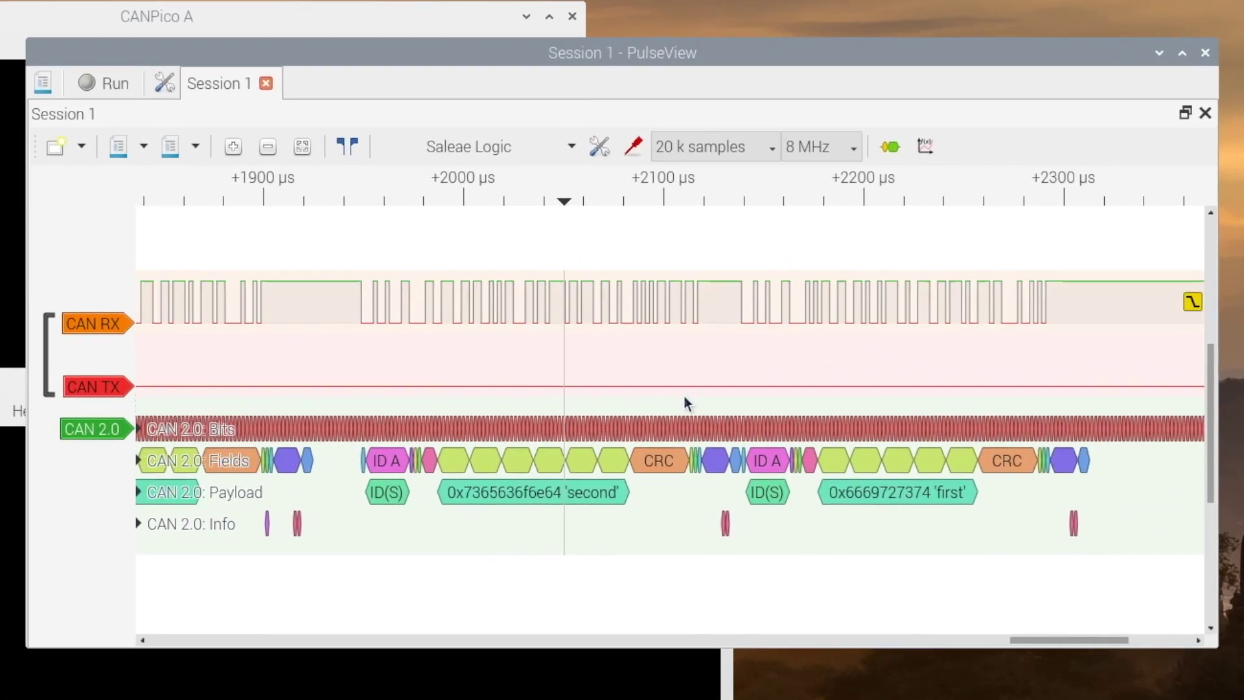
{"action": "left_click_drag", "start_coordinate": [661, 310], "coordinate": [740, 309]}
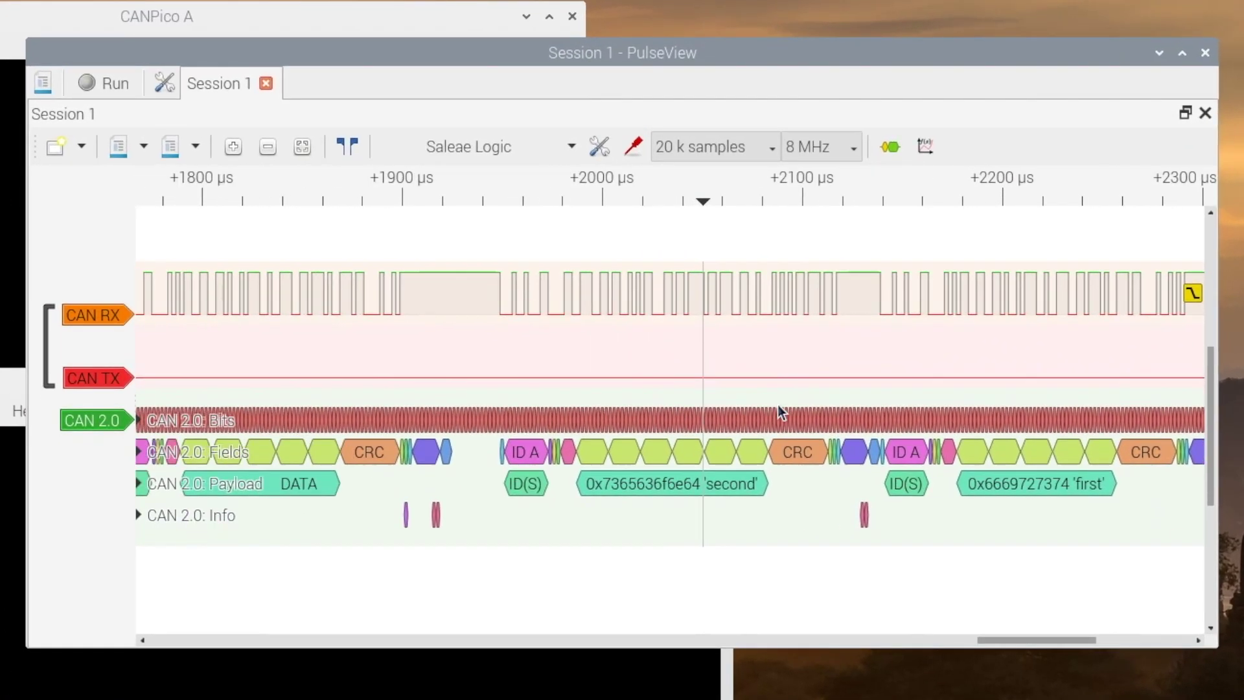
{"action": "mouse_move", "coordinate": [492, 527]}
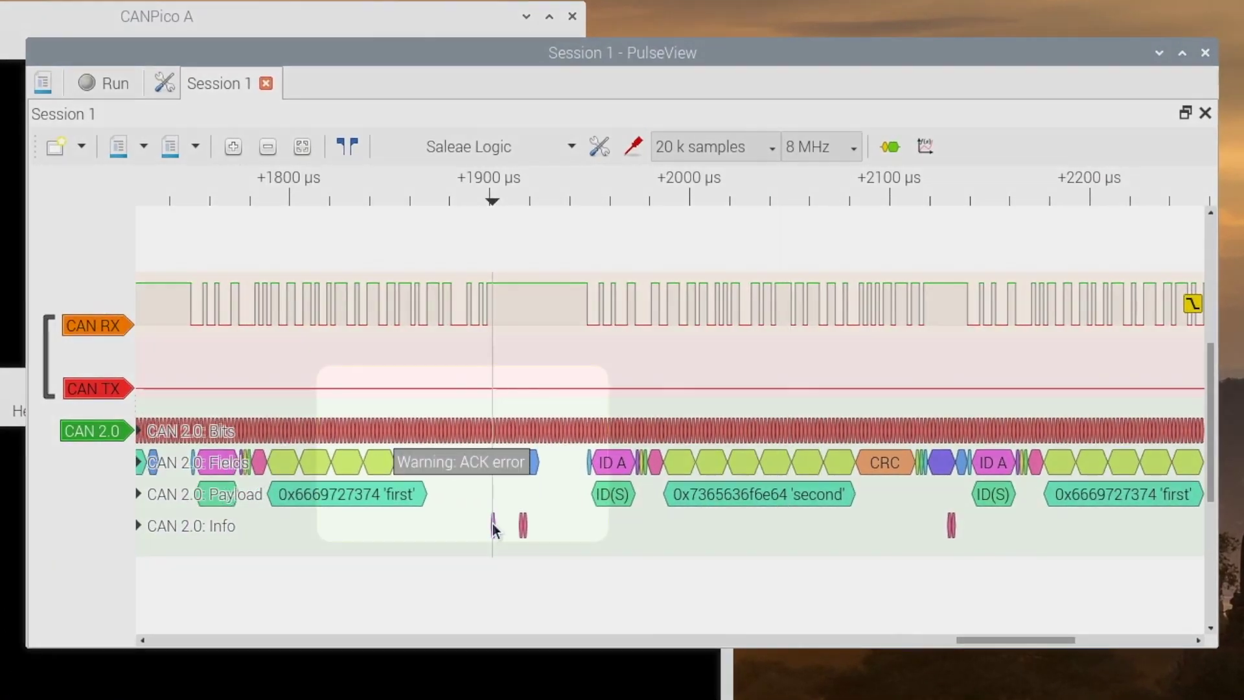